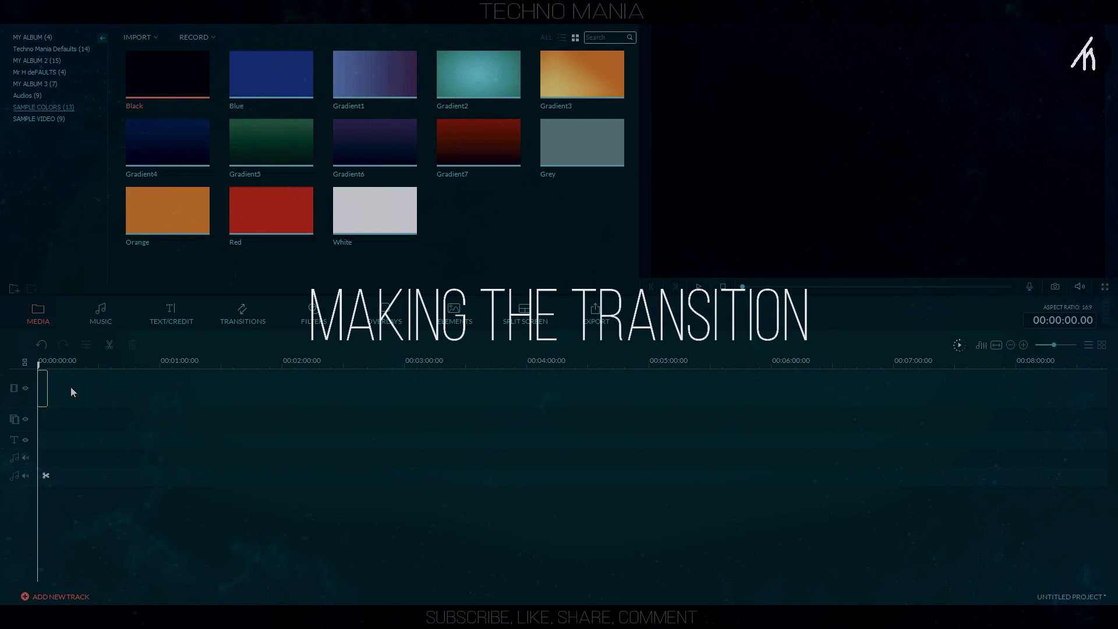
- Place the middle-times-square clip on the track below the Black clip and extend Black to the same length
left_click(34, 83)
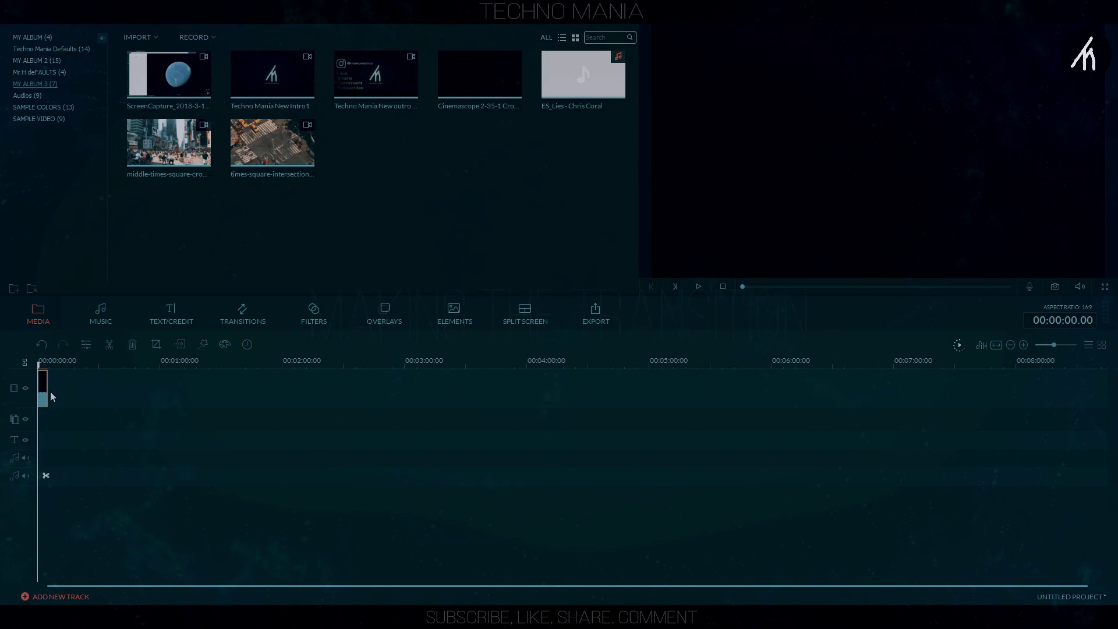
left_click_drag(61, 358, 500, 362)
left_click_drag(187, 171, 45, 421)
left_click(235, 388)
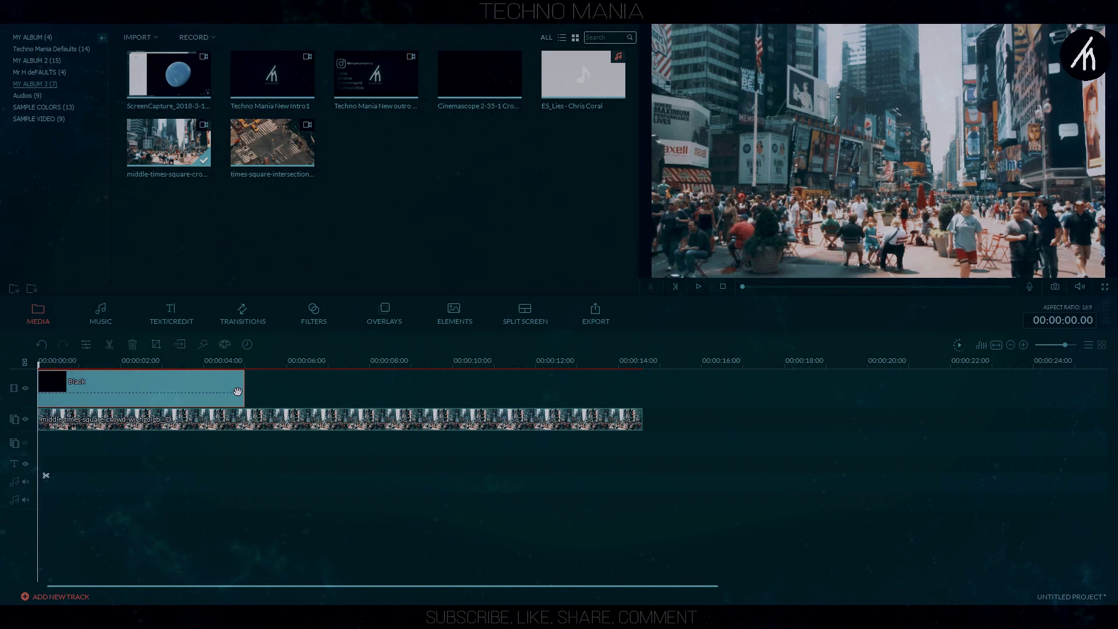
left_click_drag(243, 389, 643, 389)
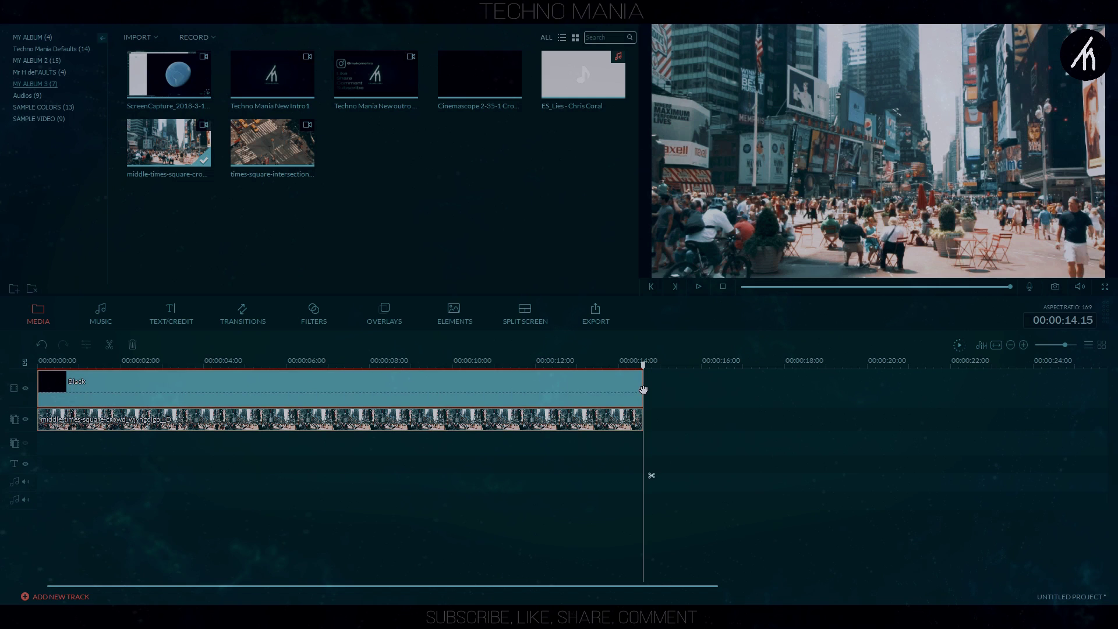
- Apply the Move to right motion to the Times Square overlay clip
left_click(133, 422)
right_click(133, 422)
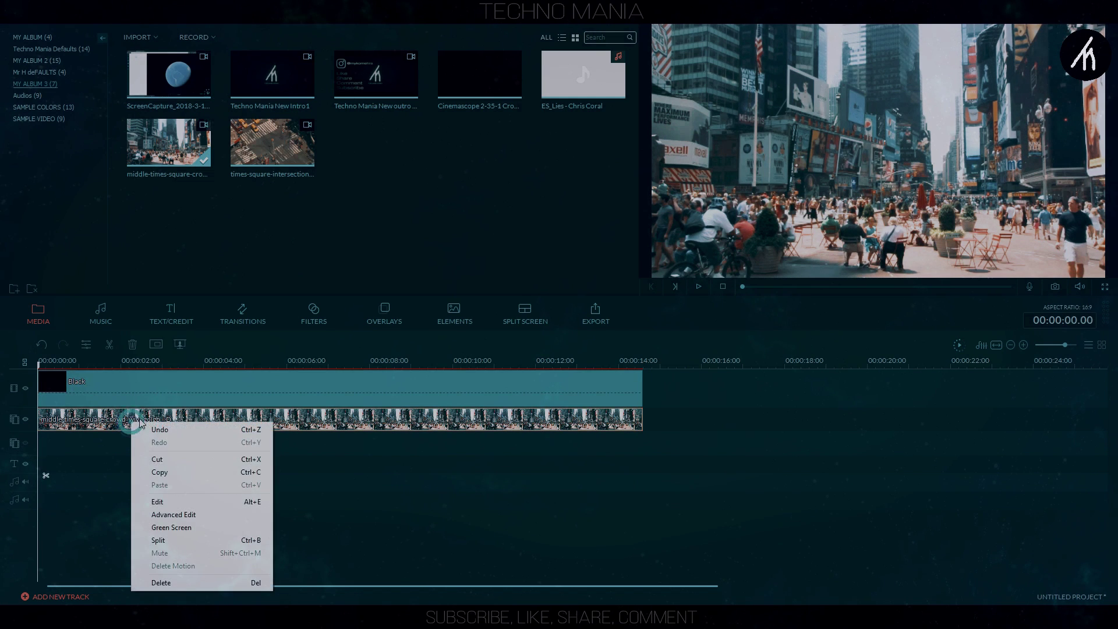
left_click(175, 502)
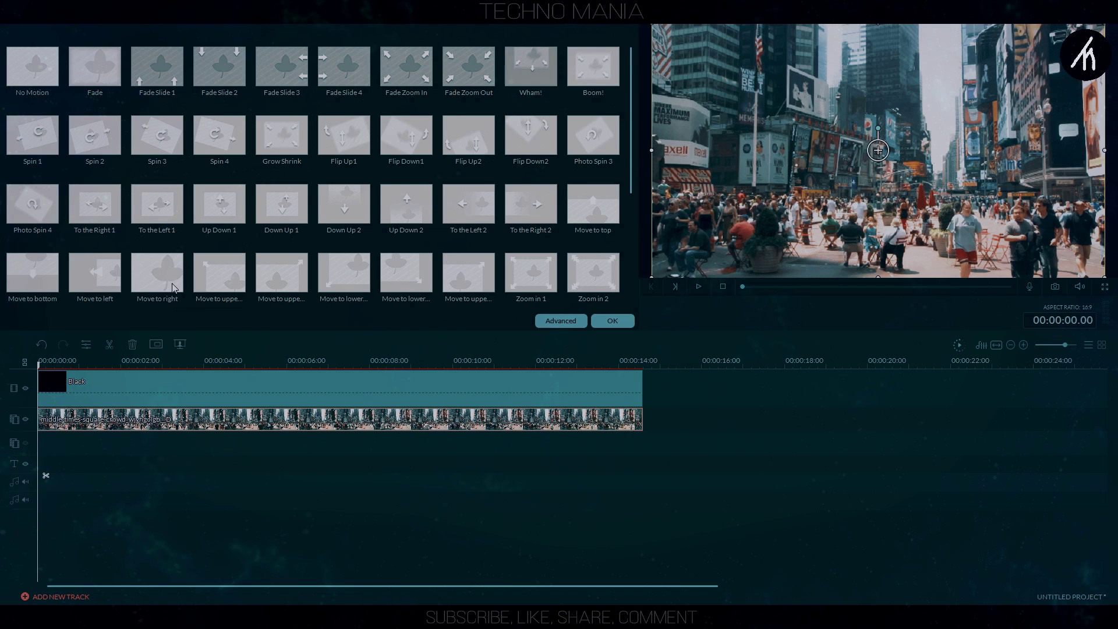
double_click(173, 286)
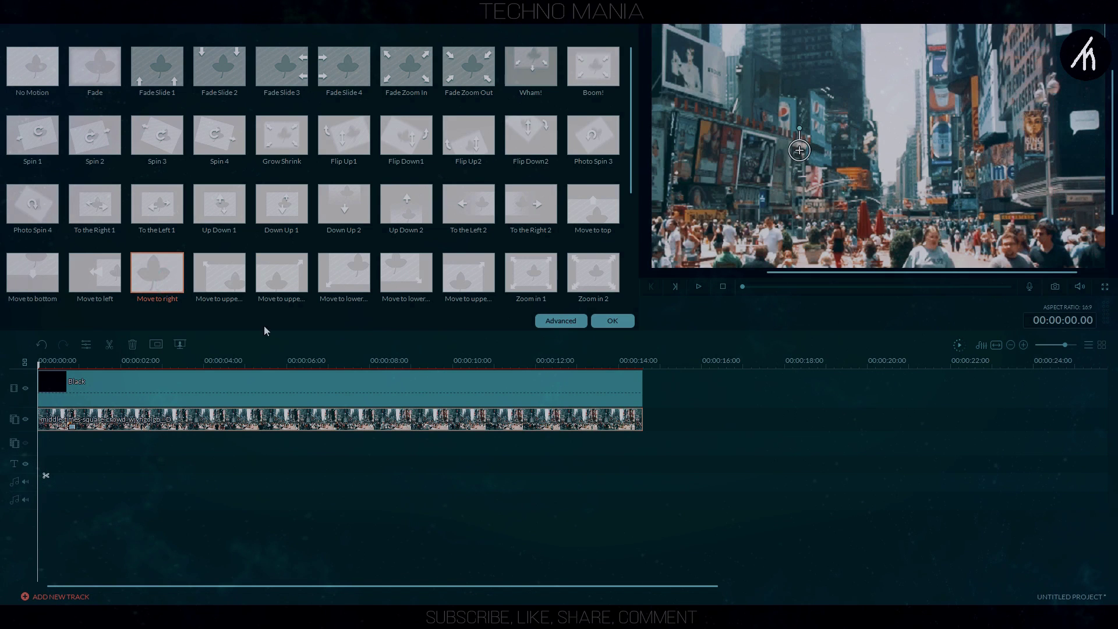
left_click(612, 321)
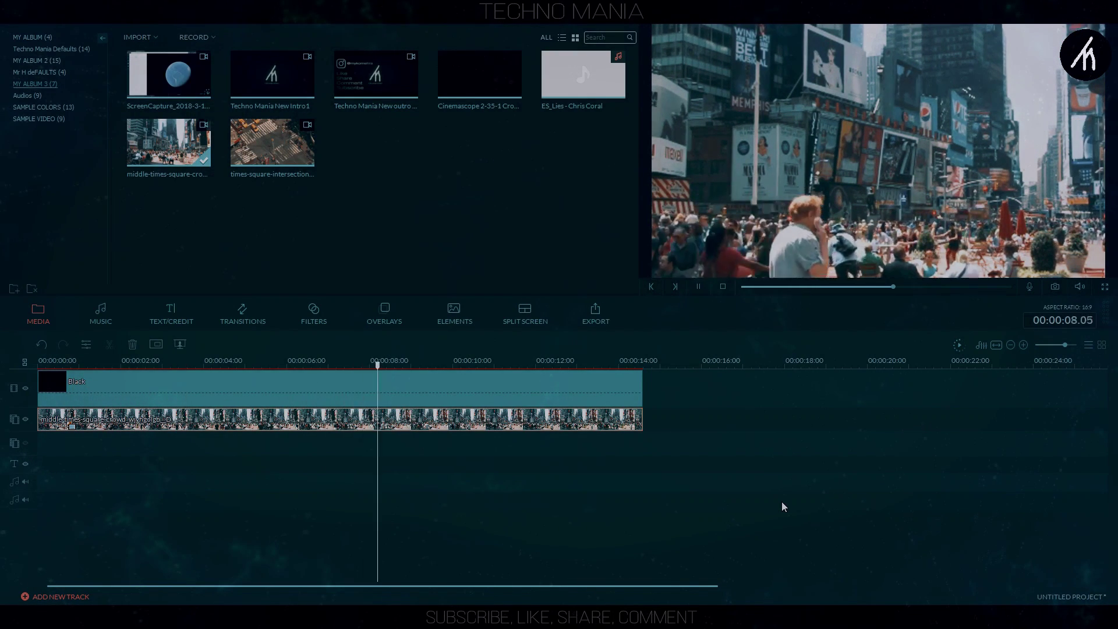
- Pause at about 9 seconds, then resize and reposition the Times Square overlay in the preview to fill the frame
key("space")
left_click_drag(728, 228, 714, 206)
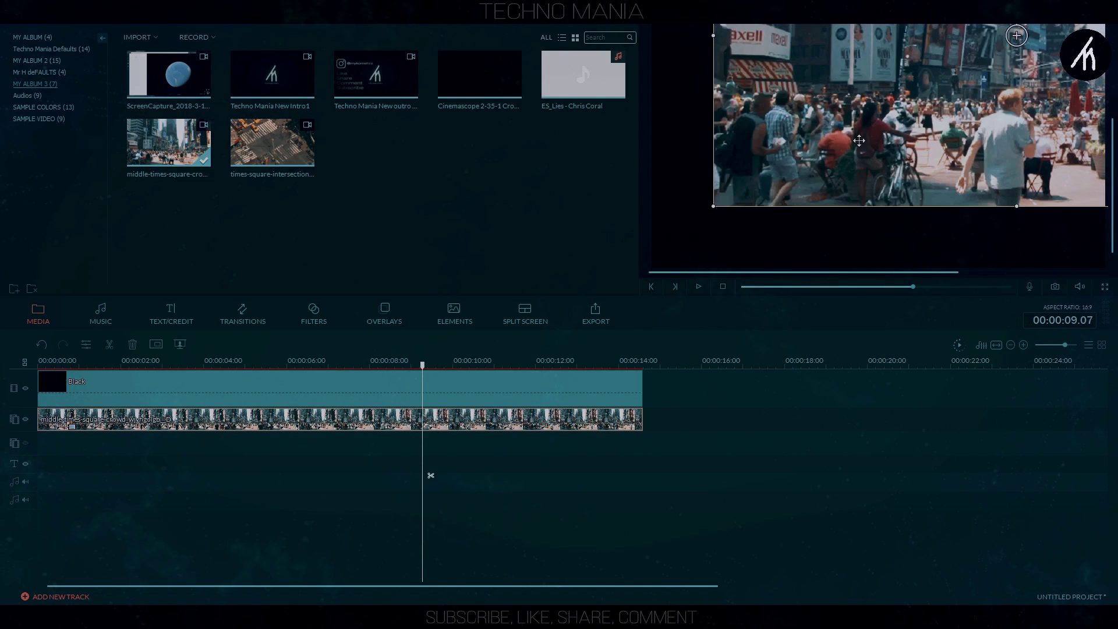
left_click_drag(791, 218, 841, 301)
left_click_drag(663, 26, 735, 106)
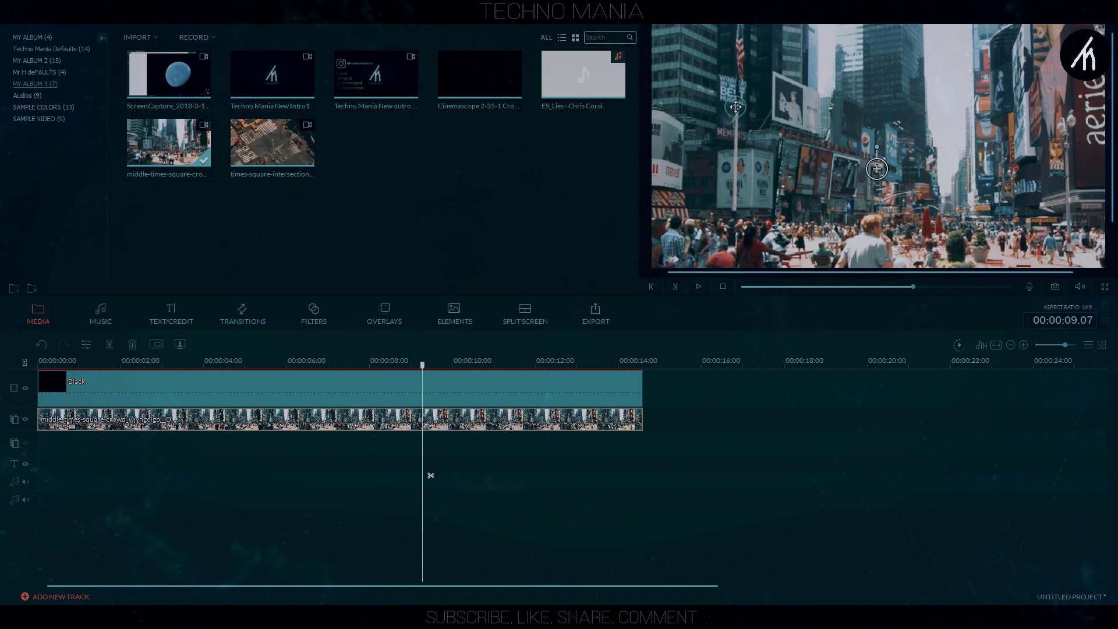
- Replay the motion from the start to about 4 seconds, then enlarge and reposition the overlay to cover the black gap
key("space")
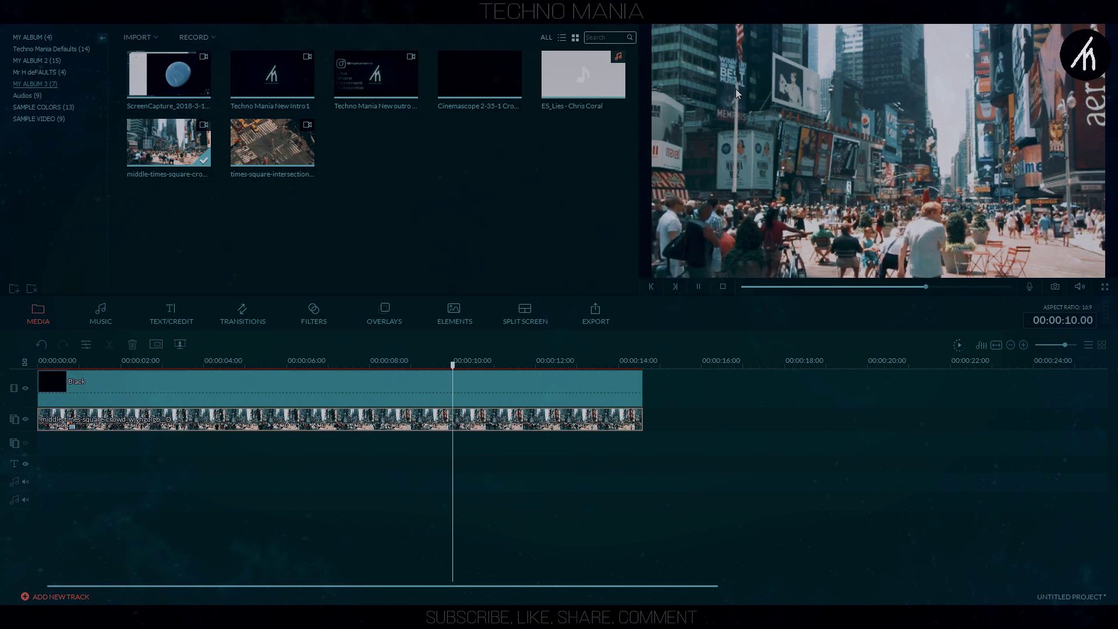
left_click(742, 287)
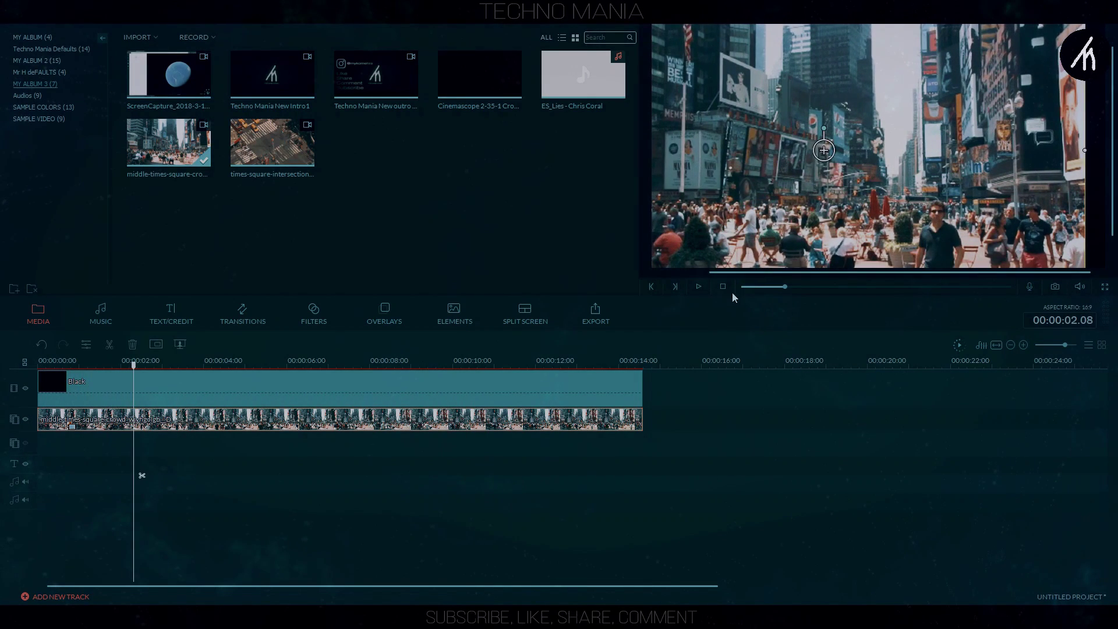
left_click(722, 287)
left_click(721, 120)
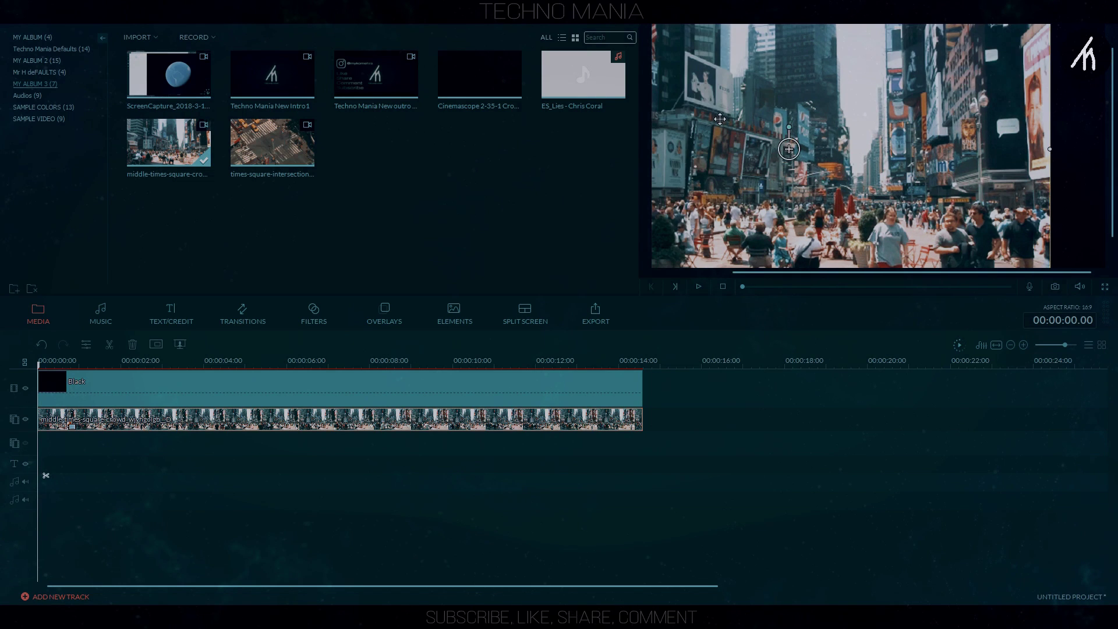
key("space")
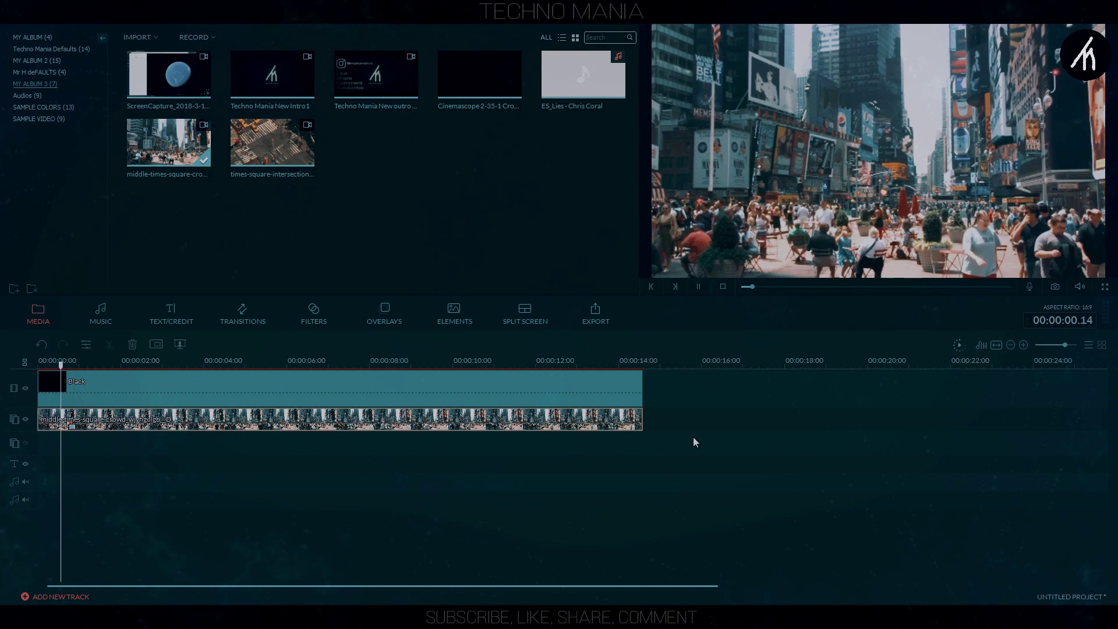
key("space")
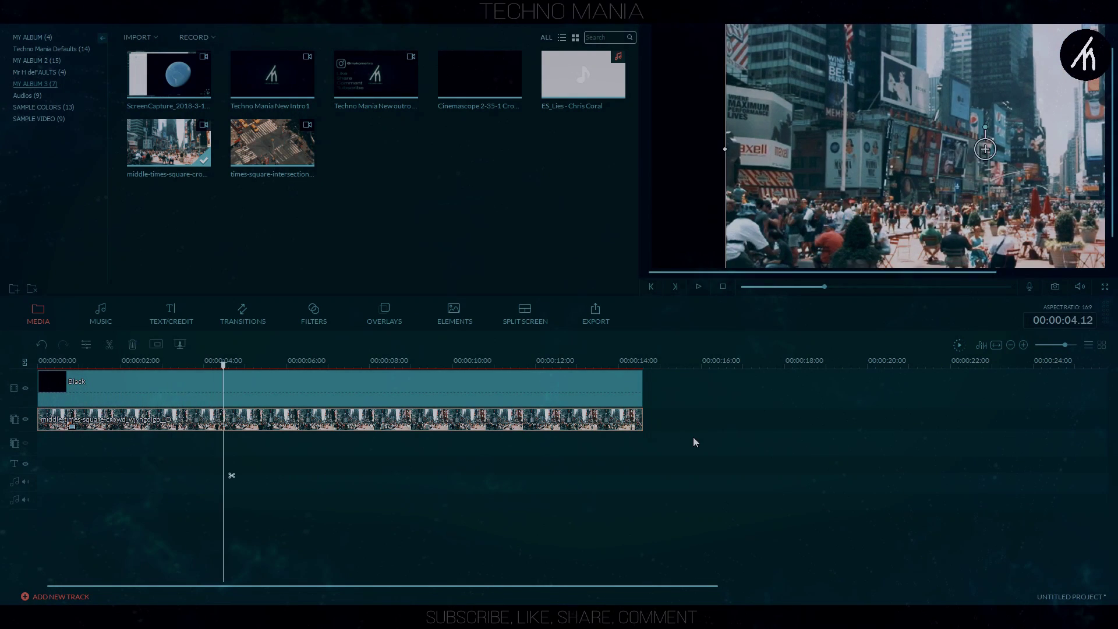
left_click_drag(735, 124, 739, 166)
left_click_drag(729, 46, 655, 5)
left_click_drag(768, 138, 759, 99)
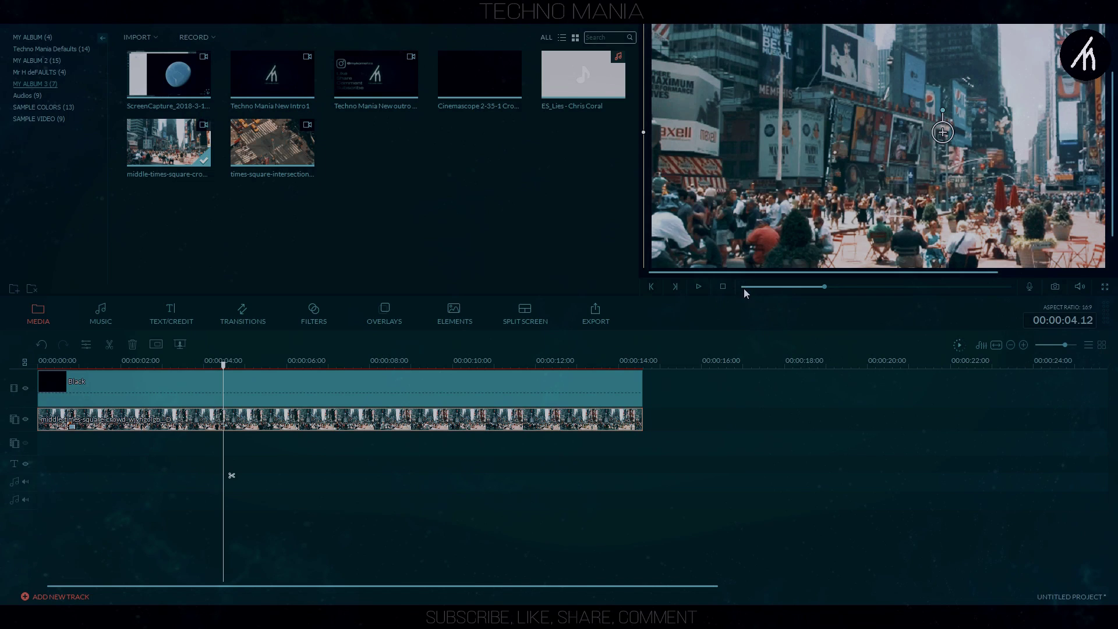
- Play the adjusted overlay from the start and open the project's export settings
key("Home")
key("space")
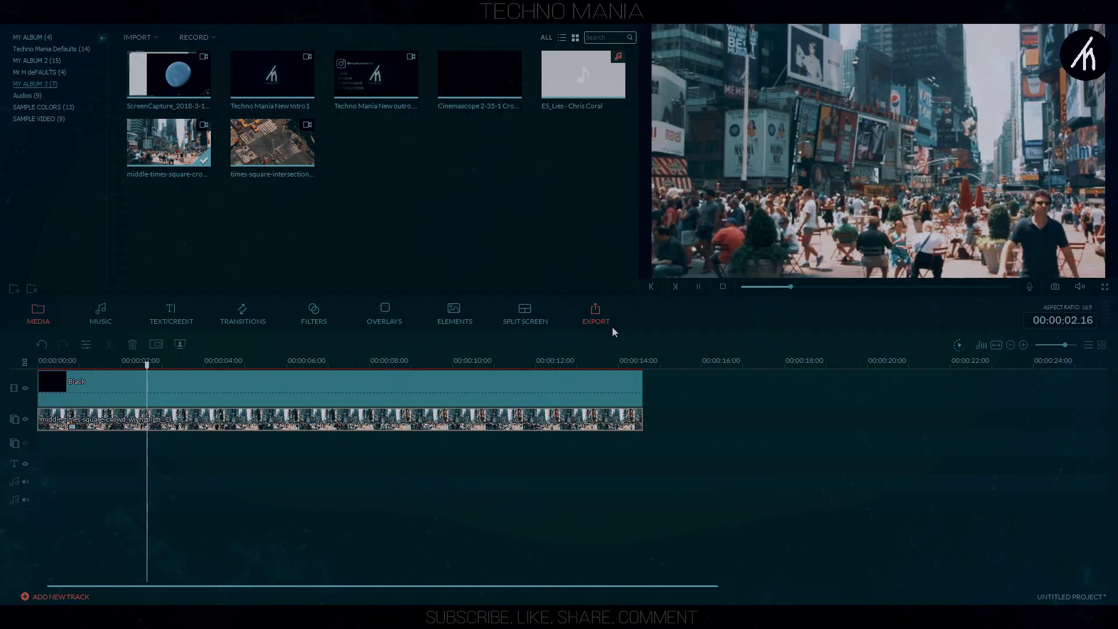
key("space")
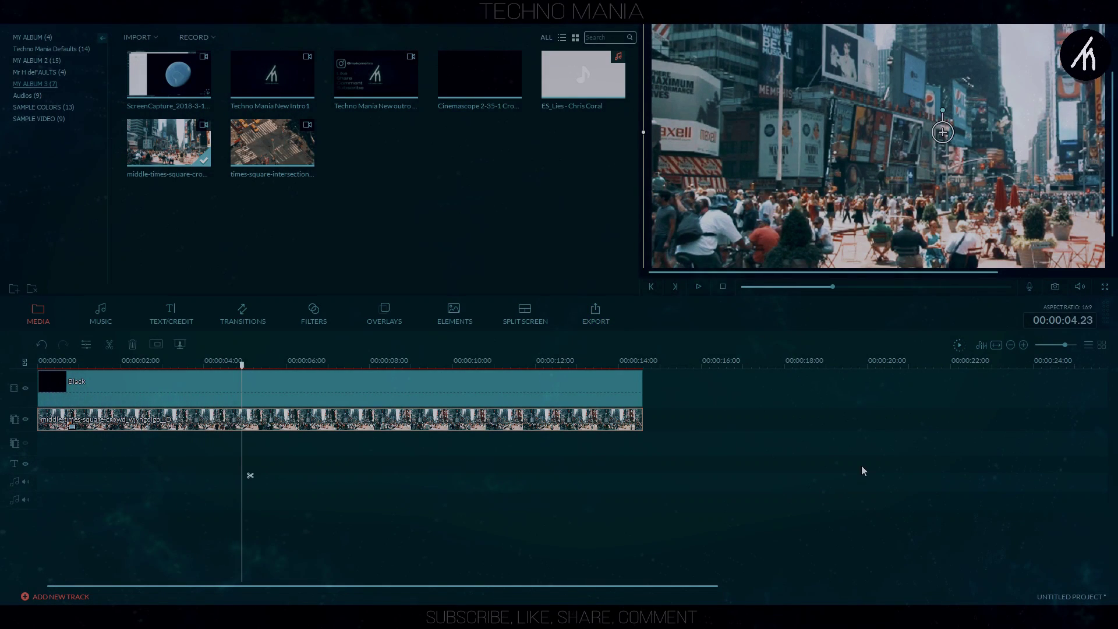
key("ctrl+e")
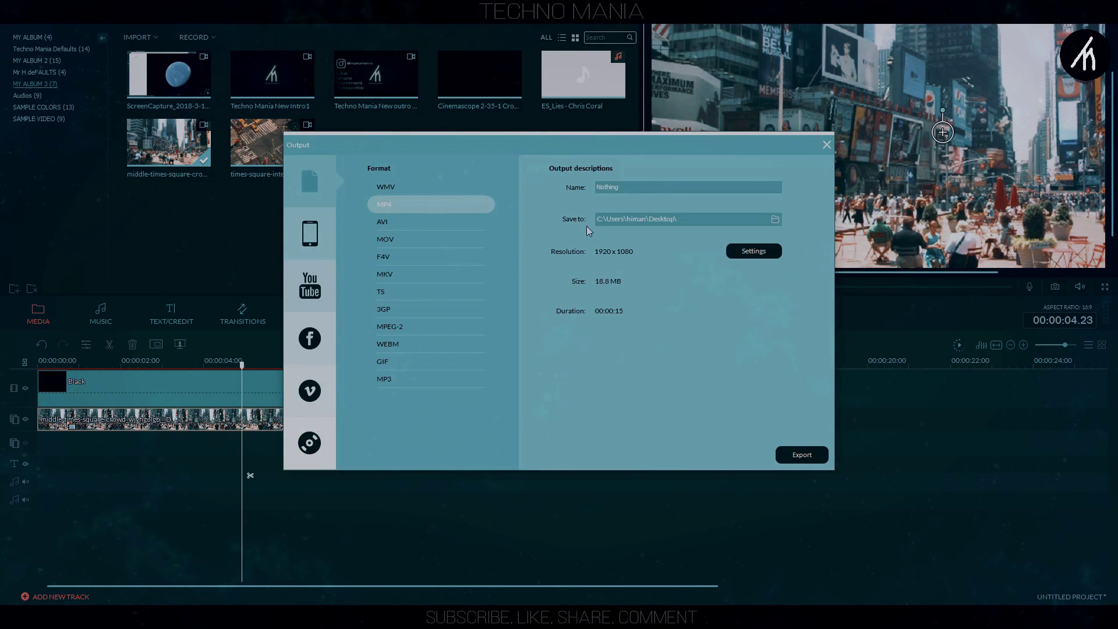
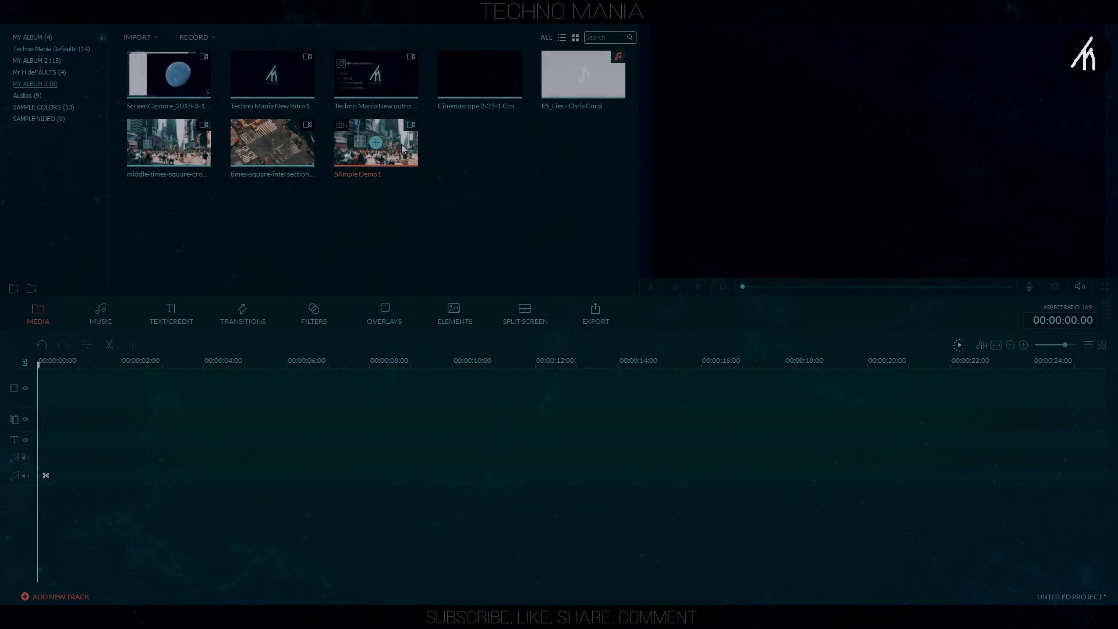
- Open Crop and Zoom for the SAmple Demo1 clip, choose Pan & Zoom, and swap its start and end frames
right_click(200, 389)
left_click(264, 481)
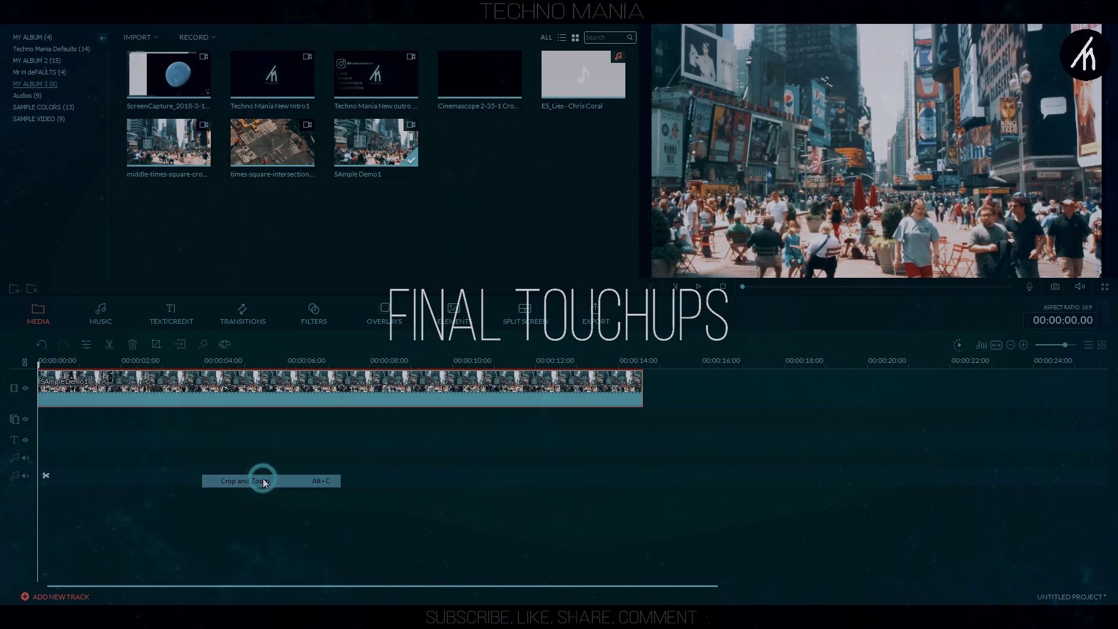
left_click(584, 166)
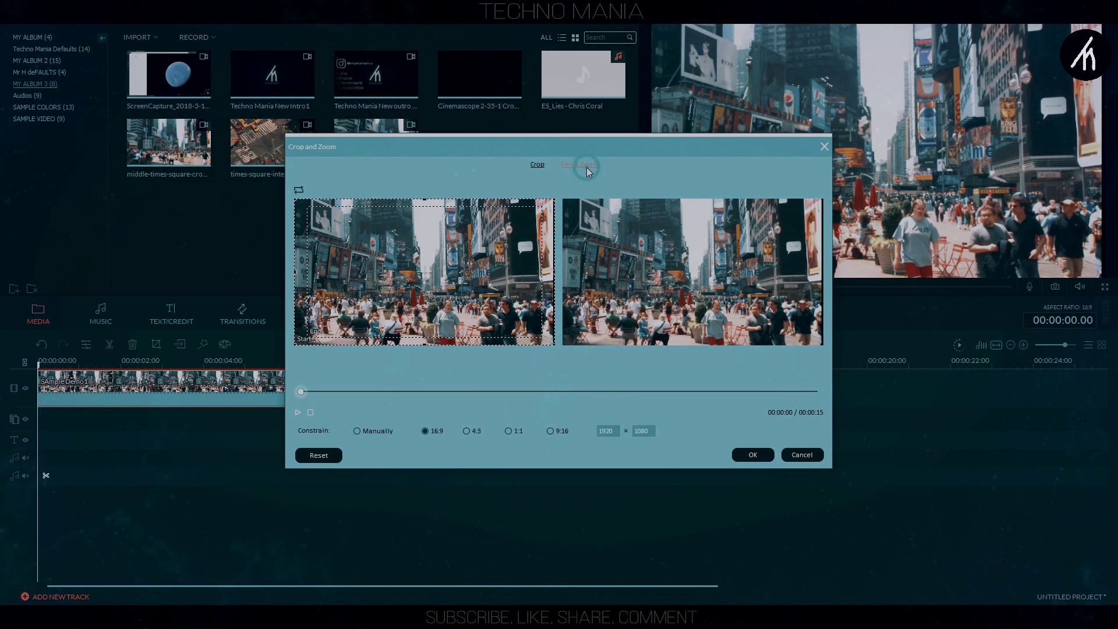
left_click(300, 192)
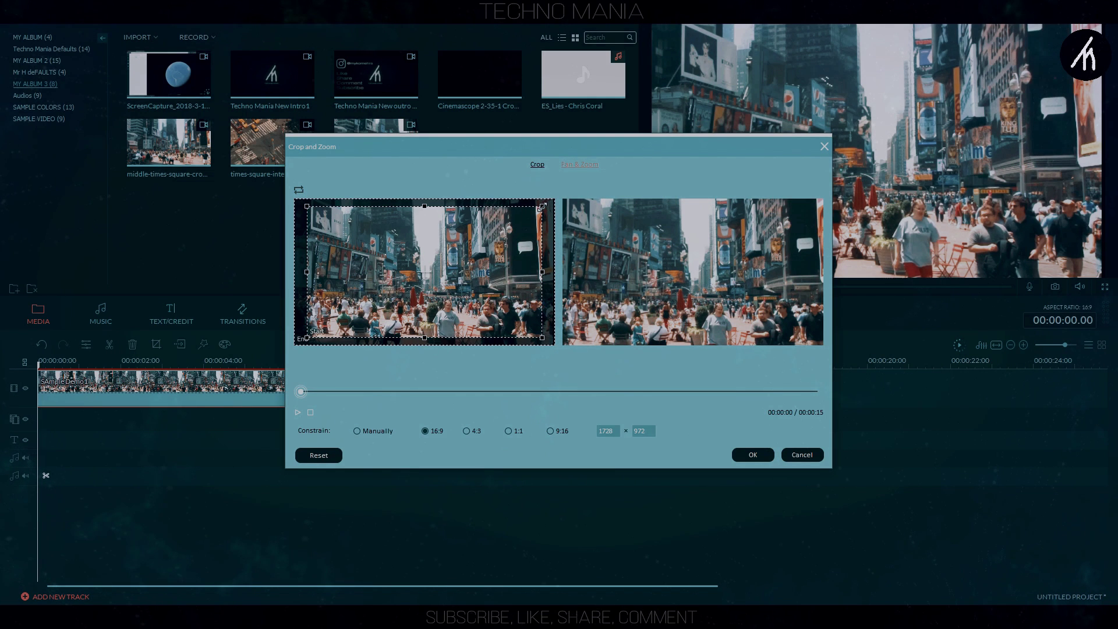
- Shrink the zoom's start frame to 926 × 521, place it at the image's upper right, preview the zoom and apply it
left_click_drag(509, 224, 434, 267)
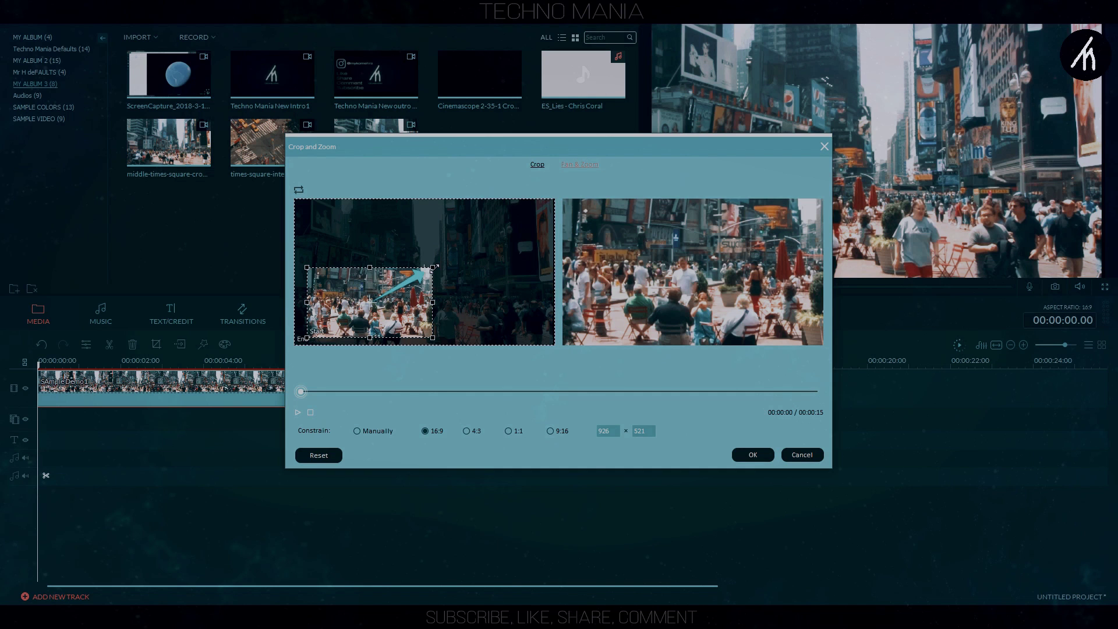
left_click_drag(392, 311, 496, 258)
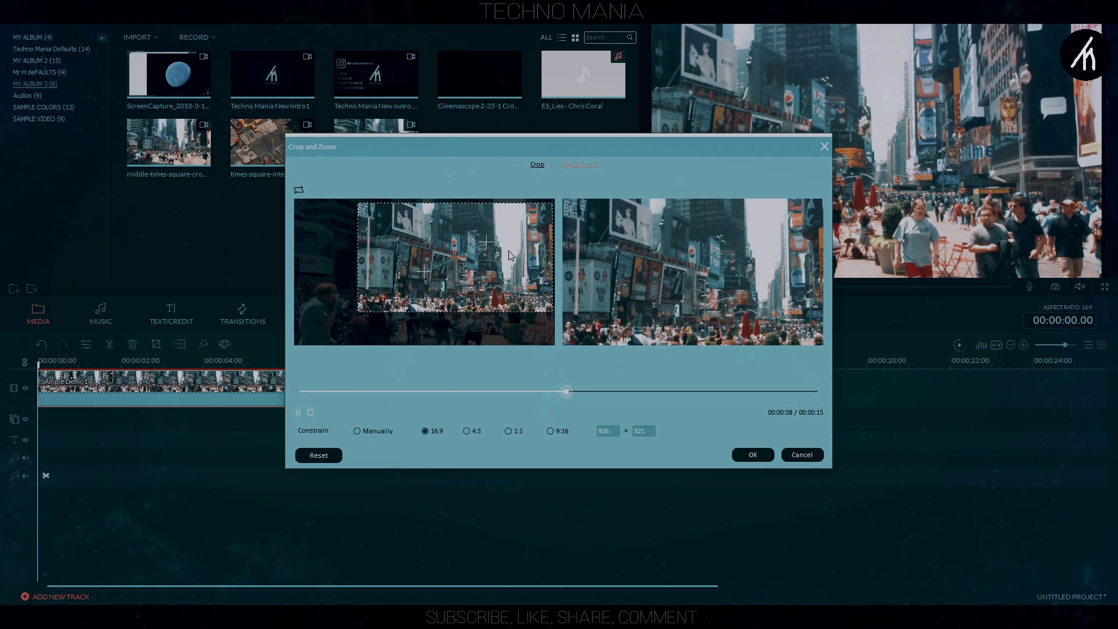
key("space")
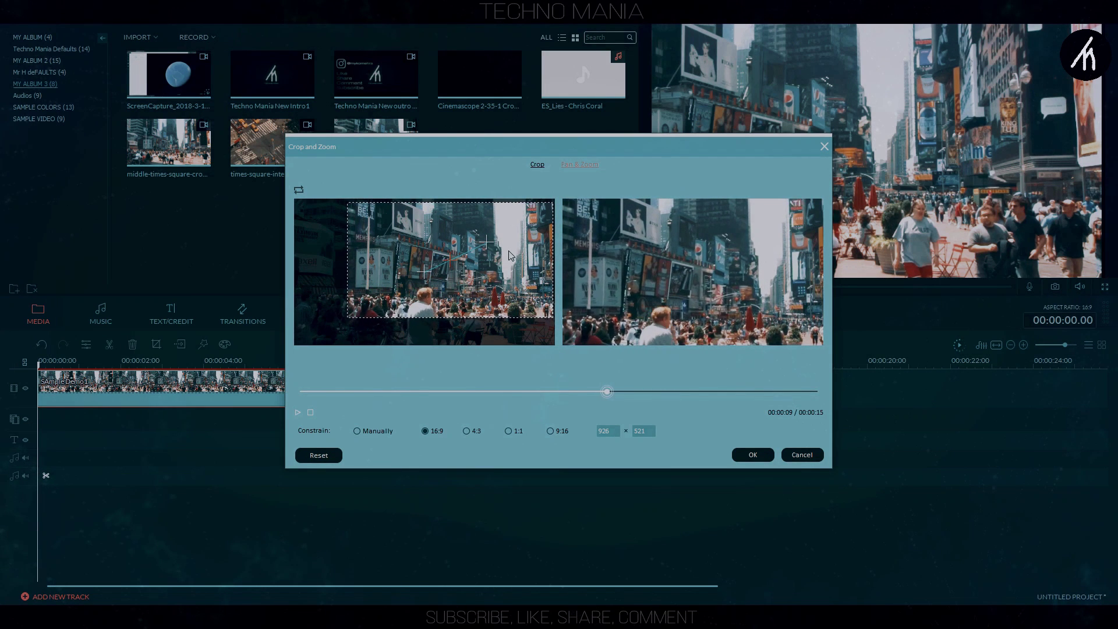
left_click(363, 317)
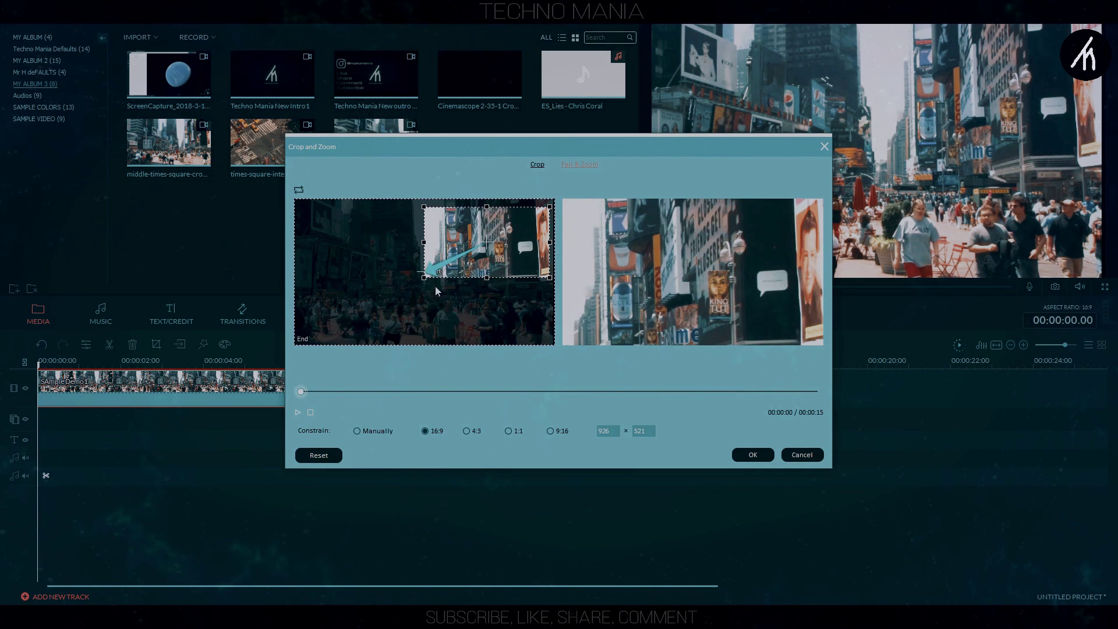
key("space")
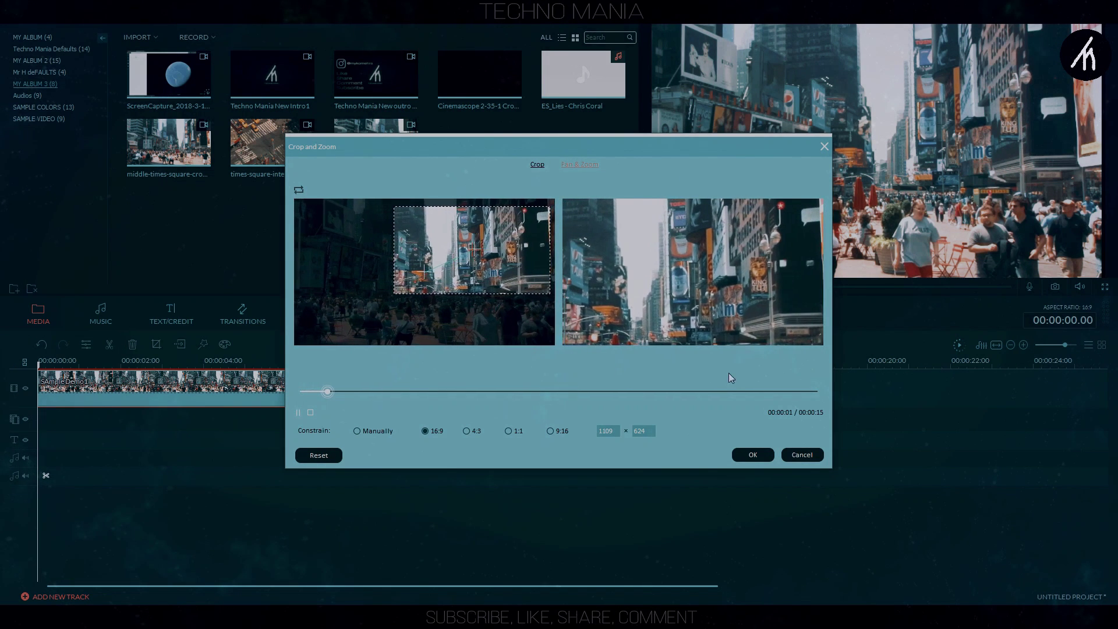
left_click(752, 454)
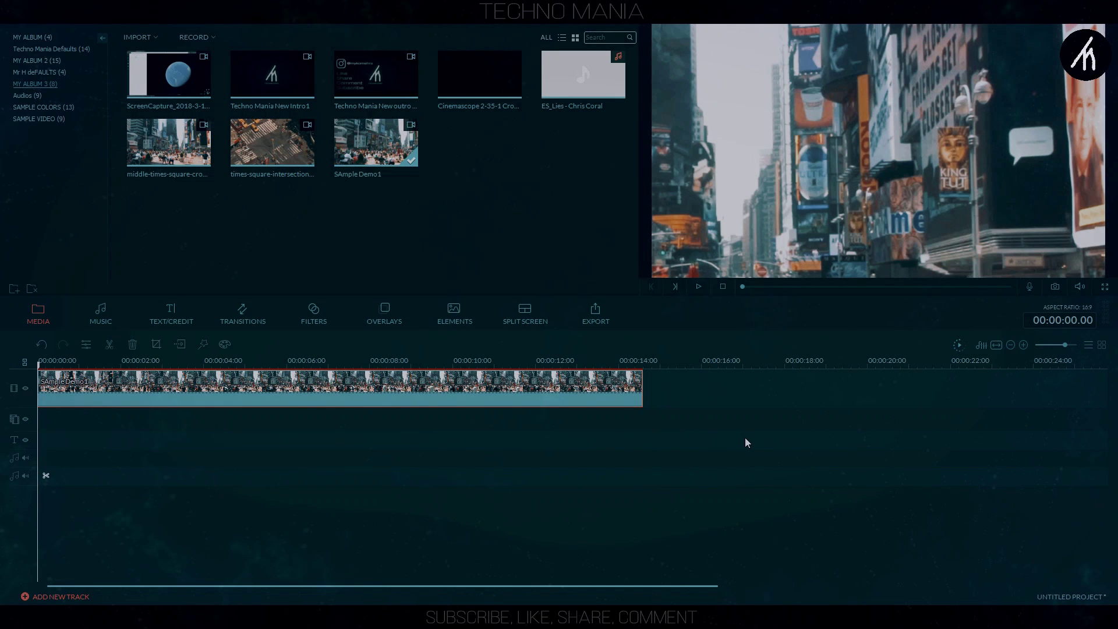
- Play the zoomed SAmple Demo1 clip for about five seconds and open the export settings
key("space")
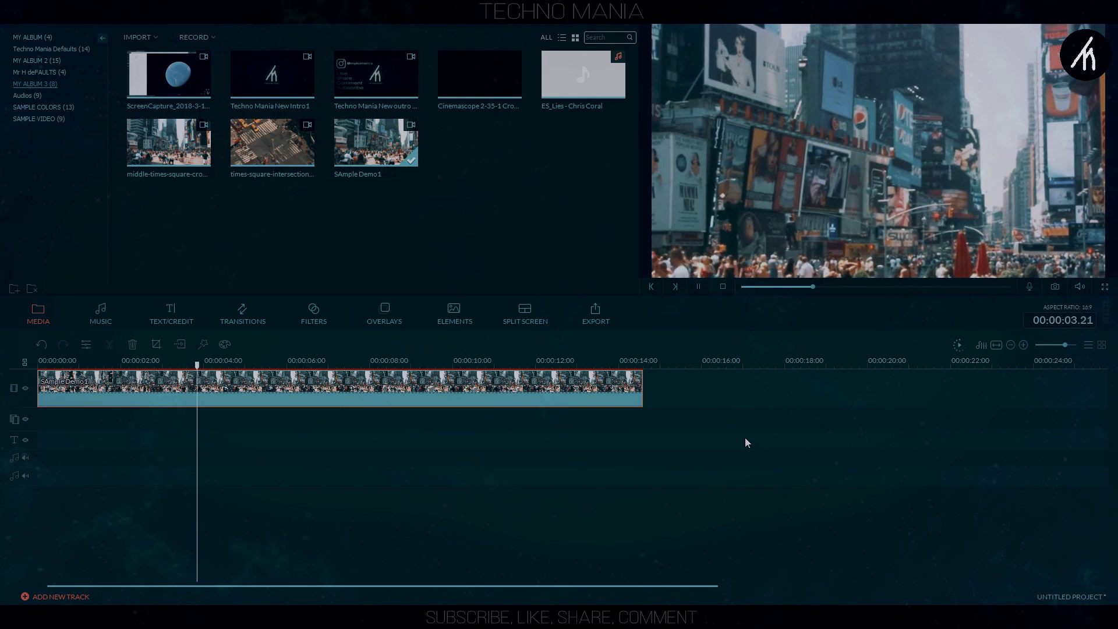
key("space")
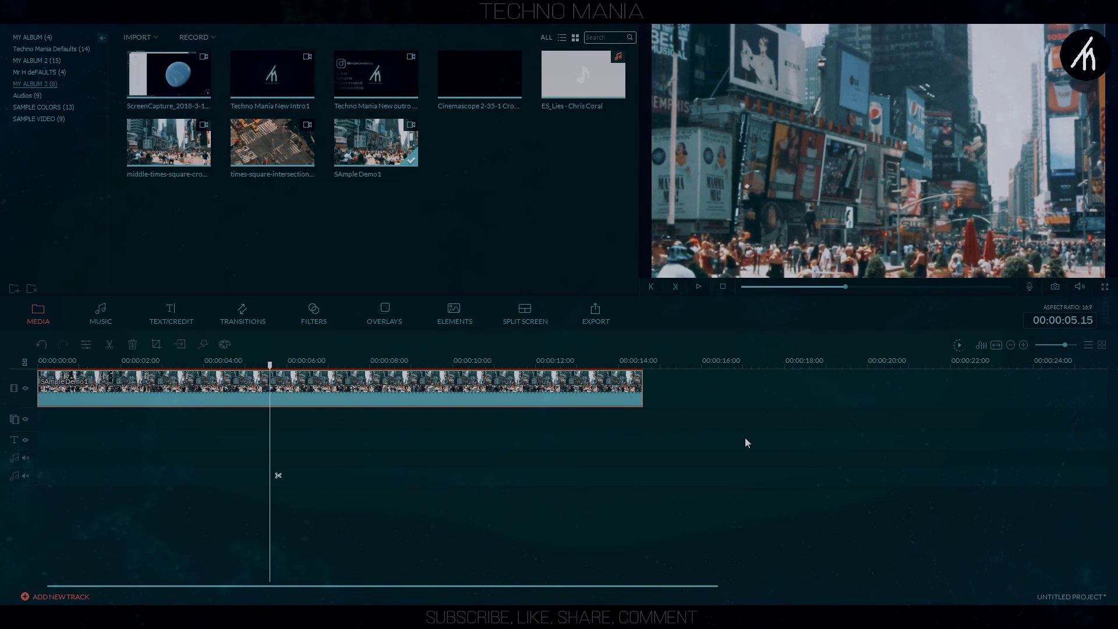
left_click(603, 326)
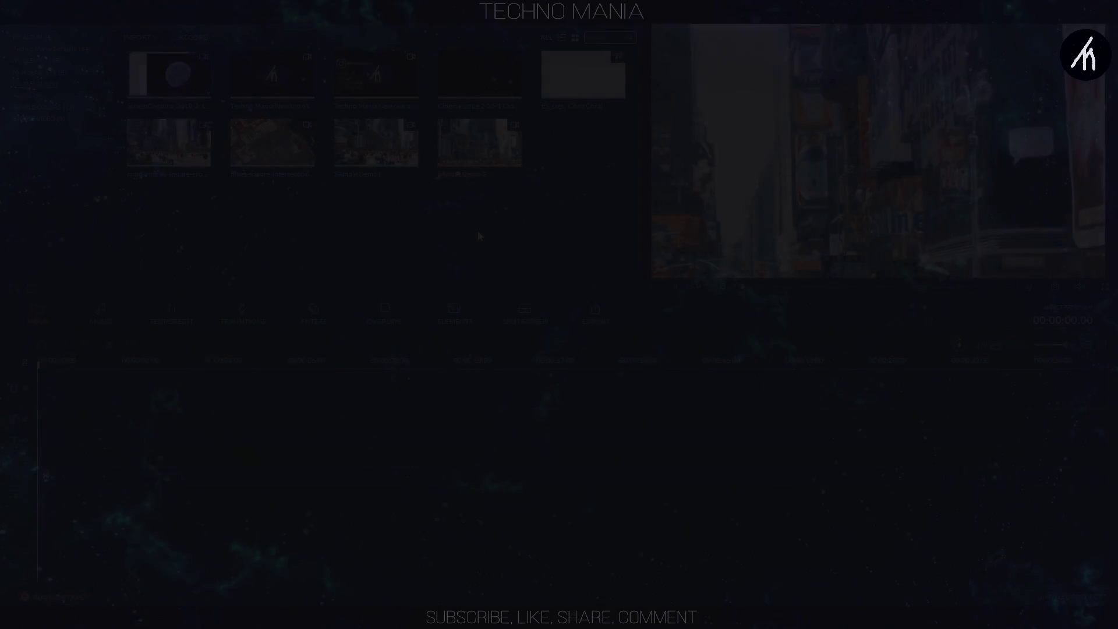
- Remove SAmple Demo1 from the album, place SAmple Demo 2 at the start of the video track, and play its opening seconds
left_click(399, 162)
key("Delete")
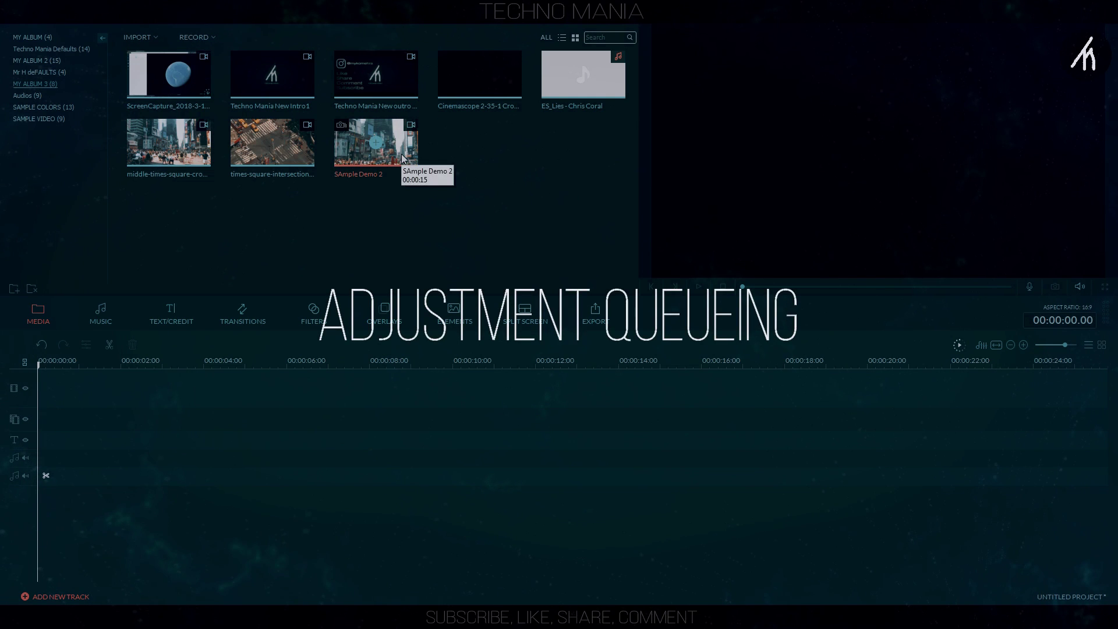
left_click_drag(400, 158, 120, 387)
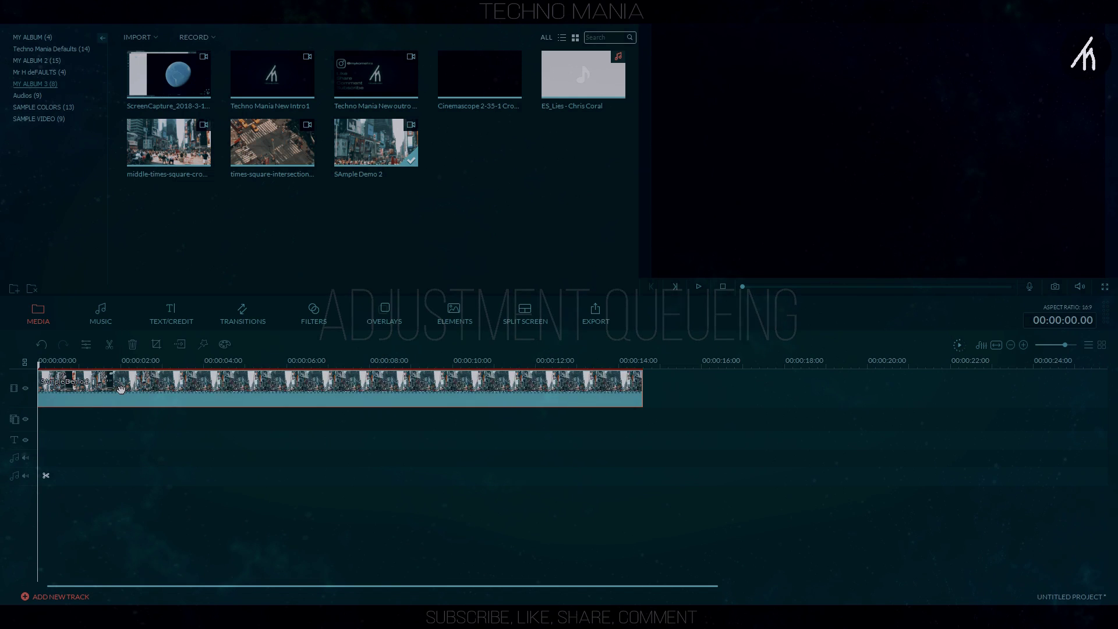
key("space")
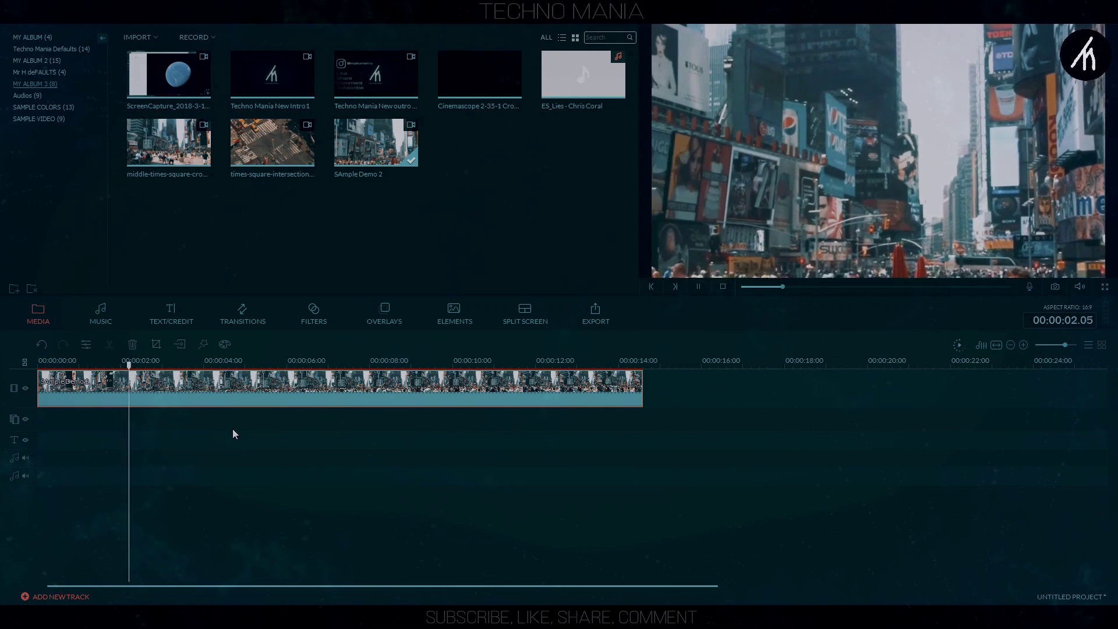
key("space")
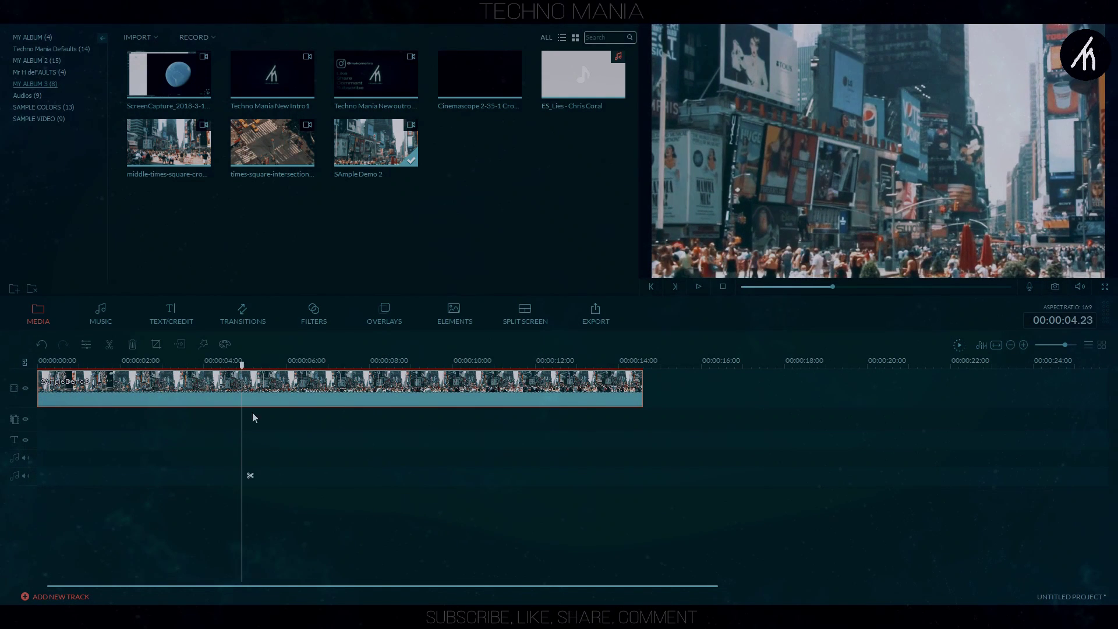
- Split the SAmple Demo 2 clip at 00:00:04.23 and set the second part's speed to 2
left_click(250, 475)
right_click(308, 399)
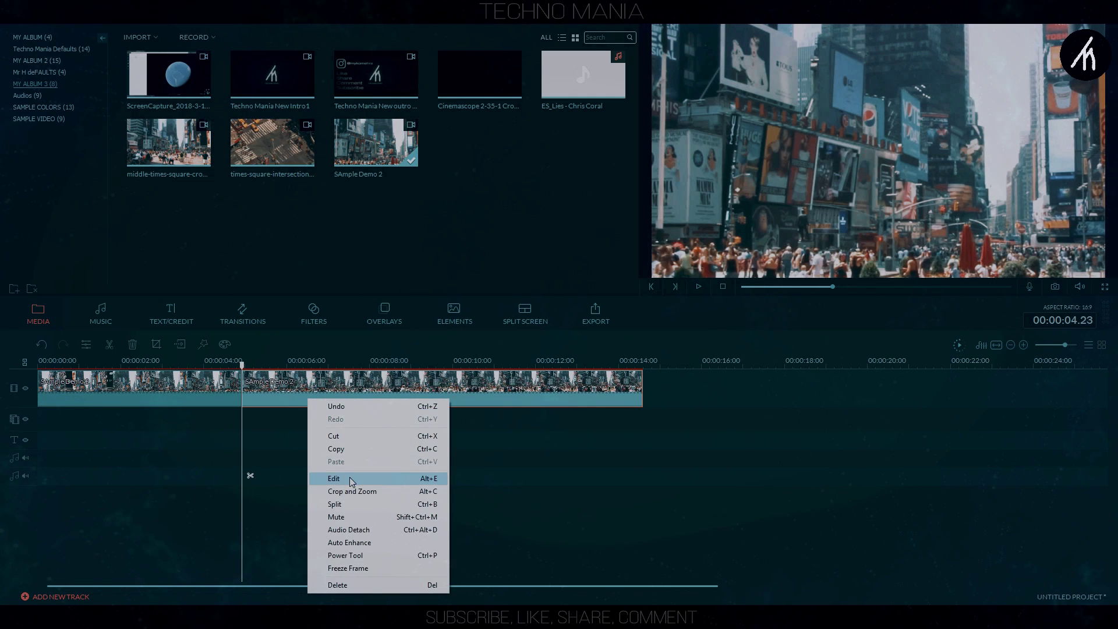
left_click(351, 478)
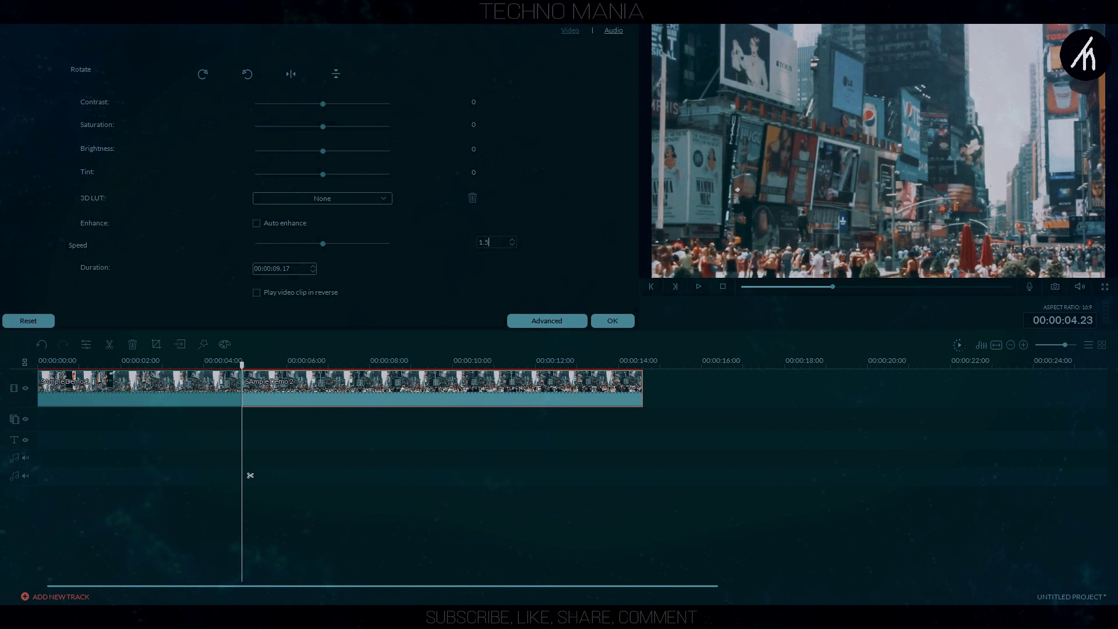
type("1.5")
key("Return")
key("BackSpace")
key("BackSpace")
key("BackSpace")
type("2")
left_click(611, 319)
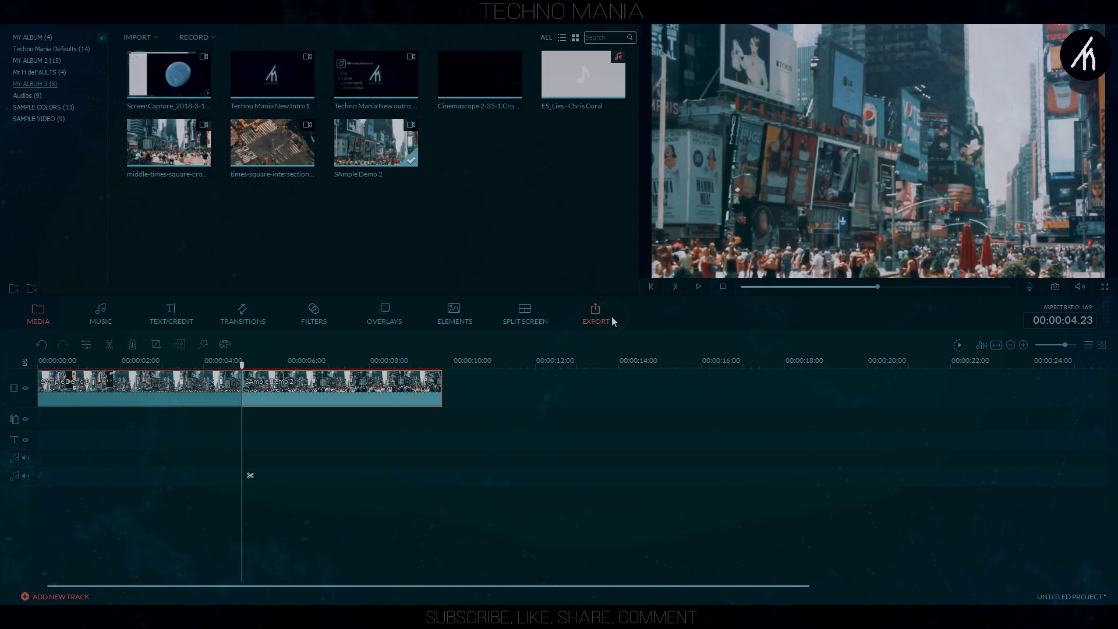
- Play the sped-up second part of SAmple Demo 2 and return to about two seconds
key("space")
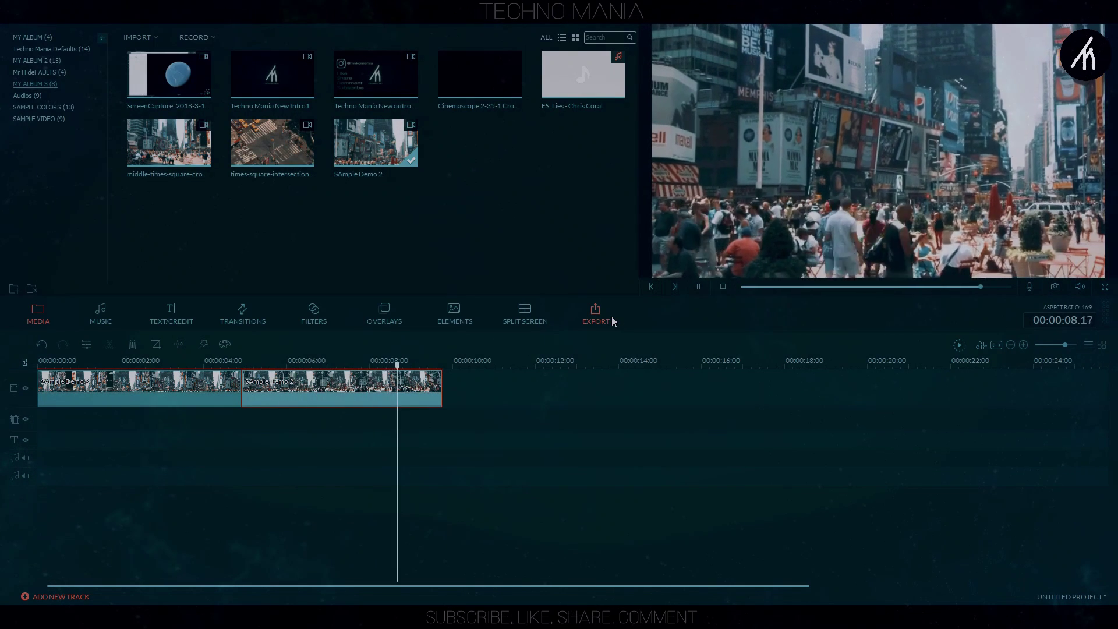
key("space")
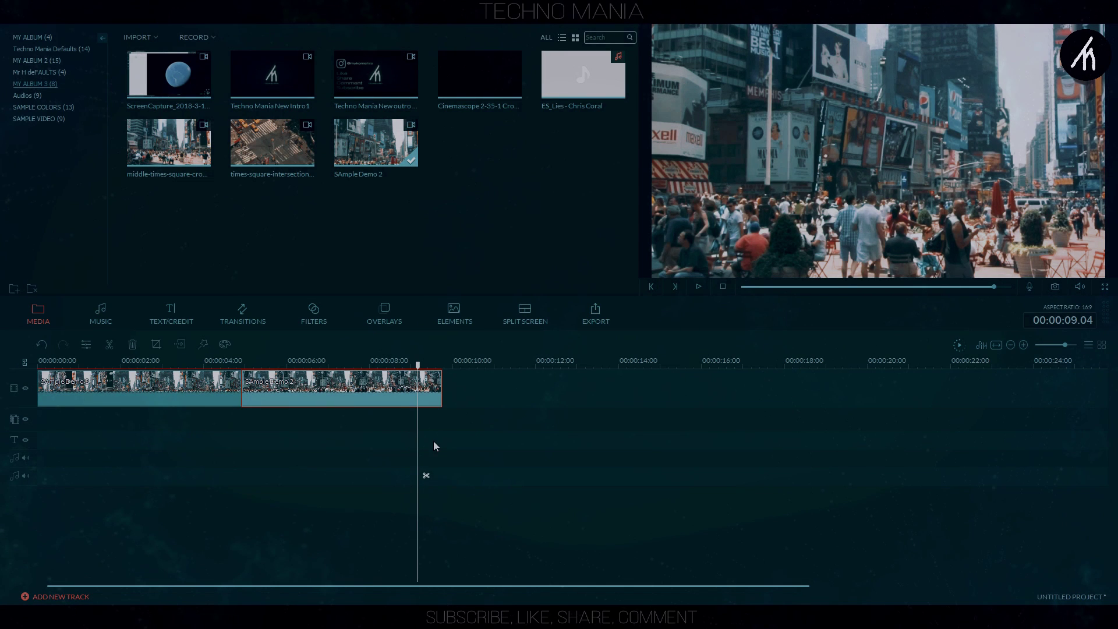
left_click(127, 365)
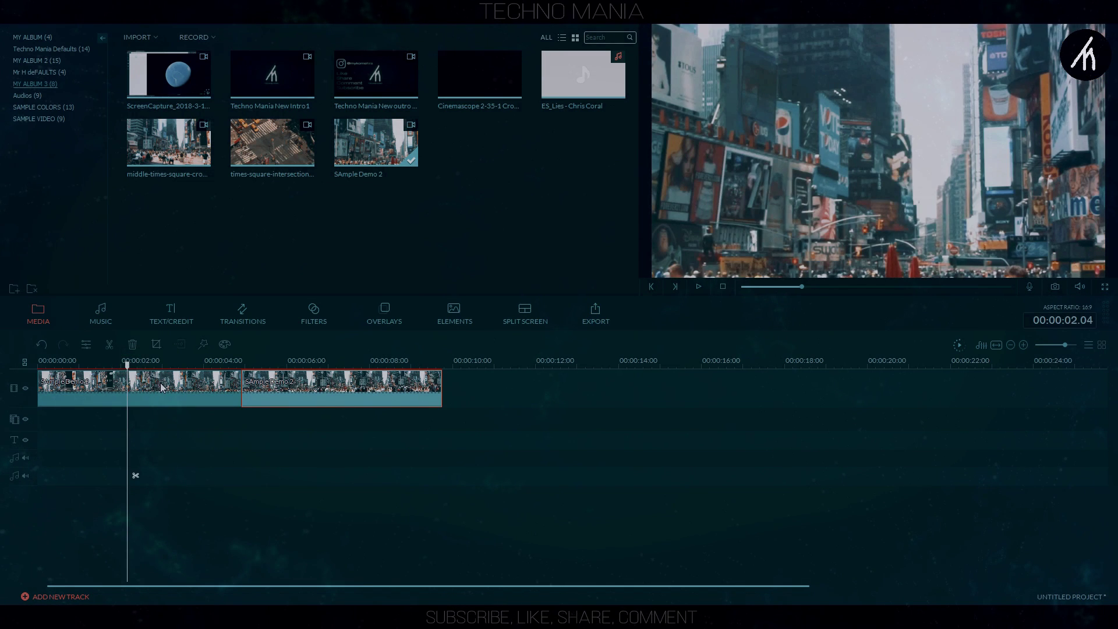
- Add the times-square-intersection clip directly after SAmple Demo 2 and set its speed to 2
left_click(457, 361)
double_click(256, 165)
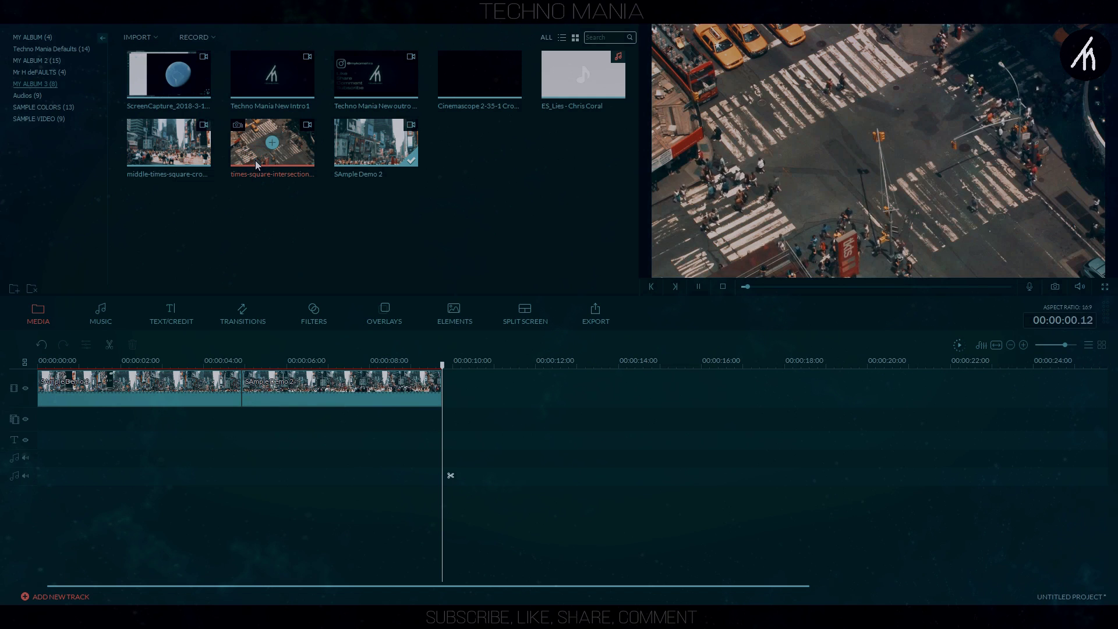
left_click_drag(452, 392, 452, 390)
right_click(485, 384)
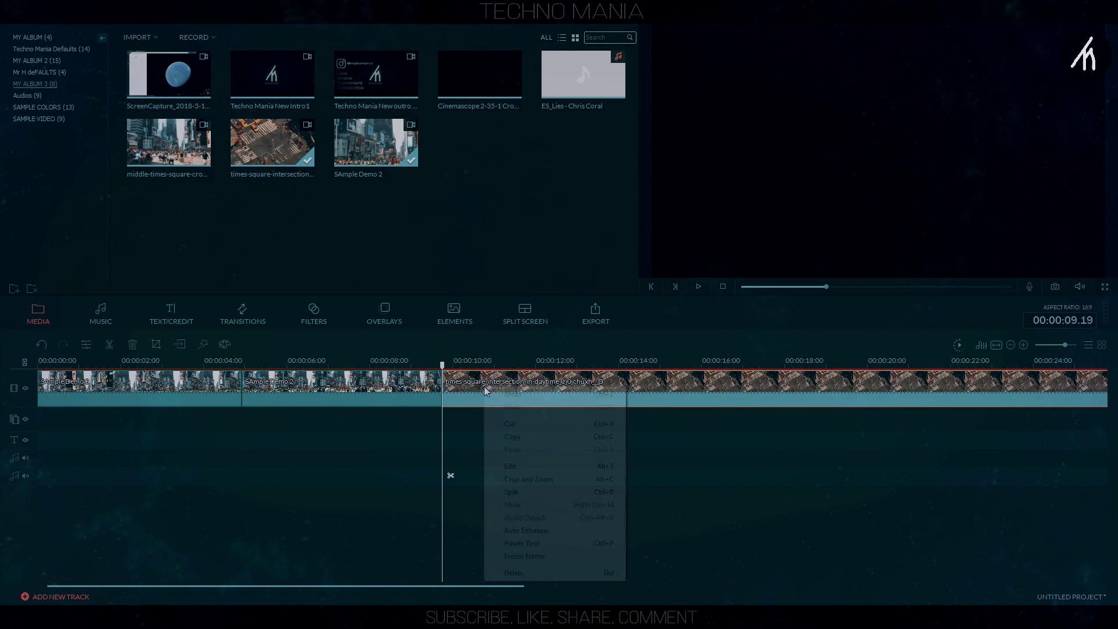
left_click(526, 466)
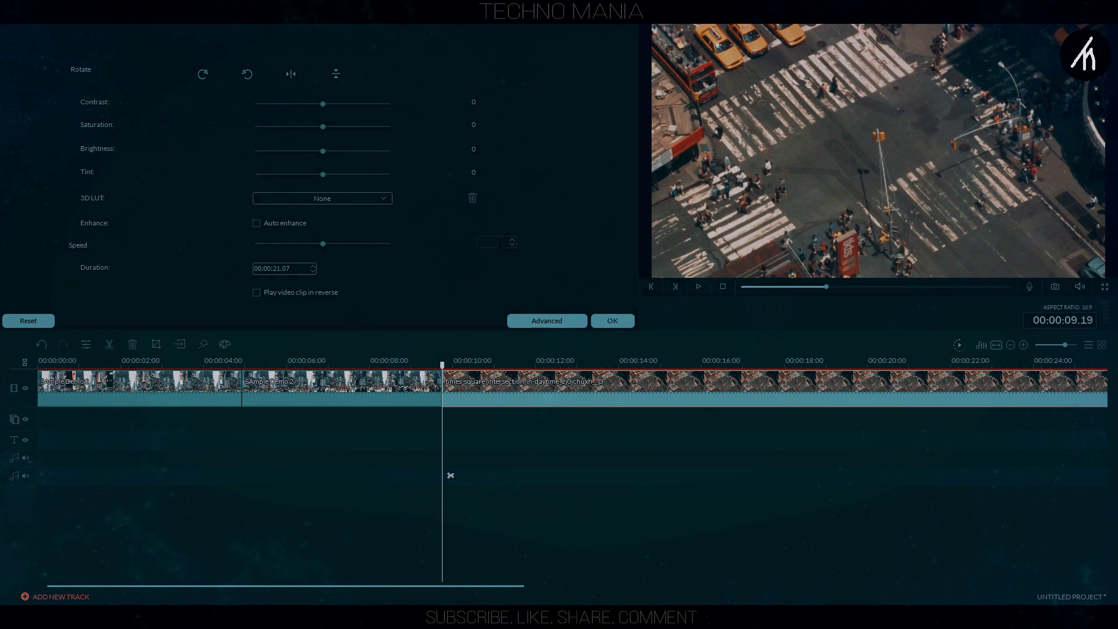
key("Return")
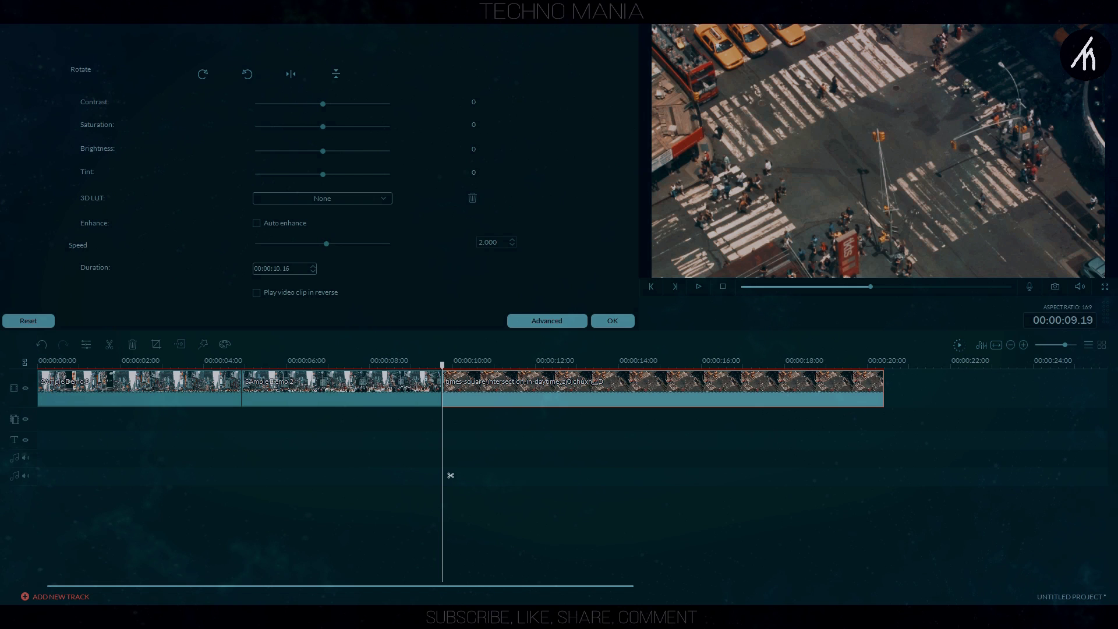
left_click(606, 322)
- Apply a Pan & Zoom to the intersection clip with a centred 1164 × 655 start frame, and play it
right_click(511, 382)
left_click(564, 477)
left_click(591, 166)
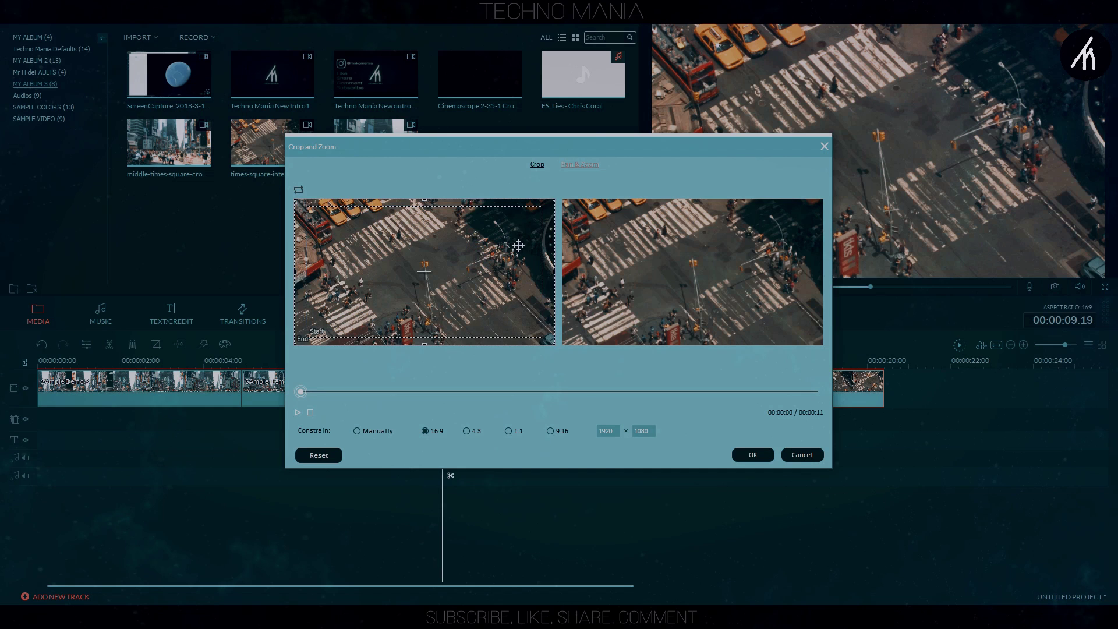
left_click_drag(542, 207, 462, 249)
left_click_drag(442, 289, 478, 265)
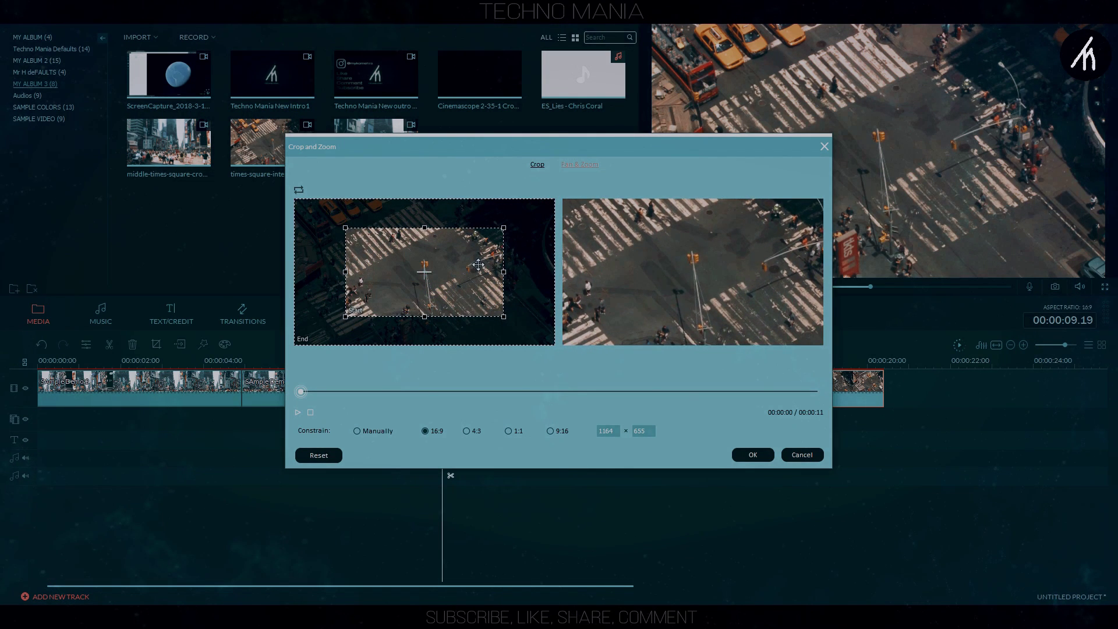
left_click(750, 453)
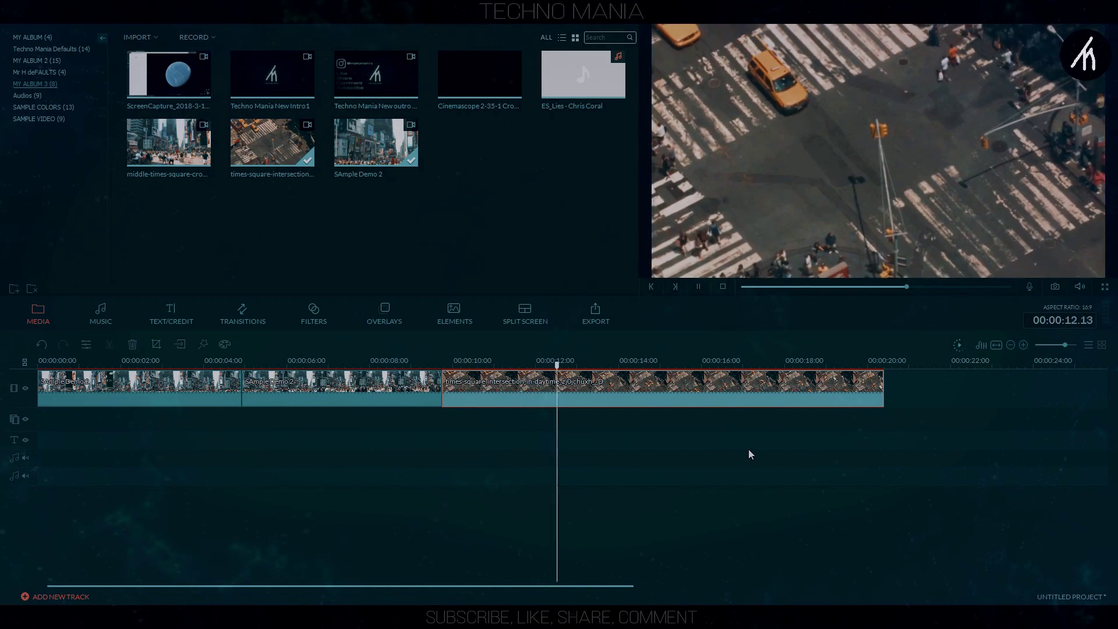
key("space")
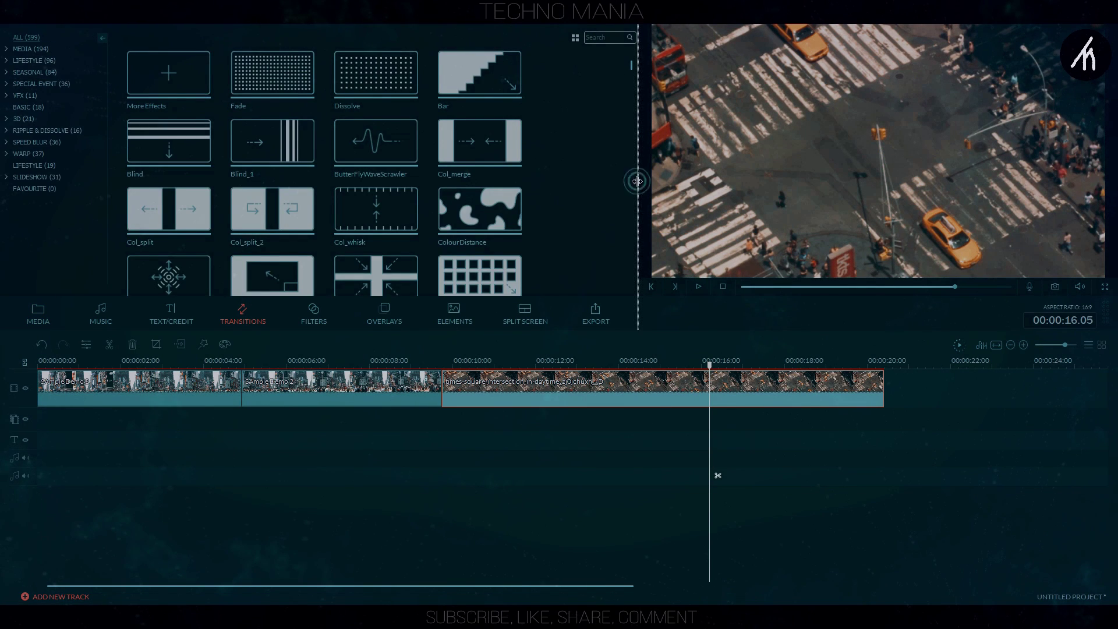
- Find the Warp Zoom 6 transition and place it between SAmple Demo 2 and the intersection clip
left_click_drag(637, 181, 653, 174)
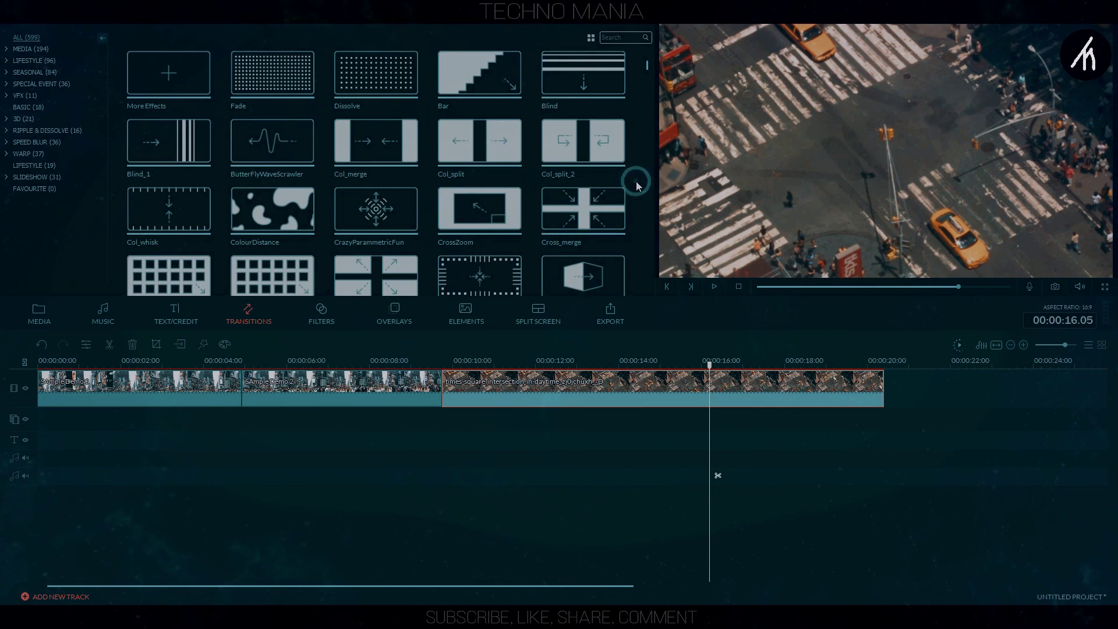
scroll(637, 184, "down", 15)
scroll(638, 191, "down", 15)
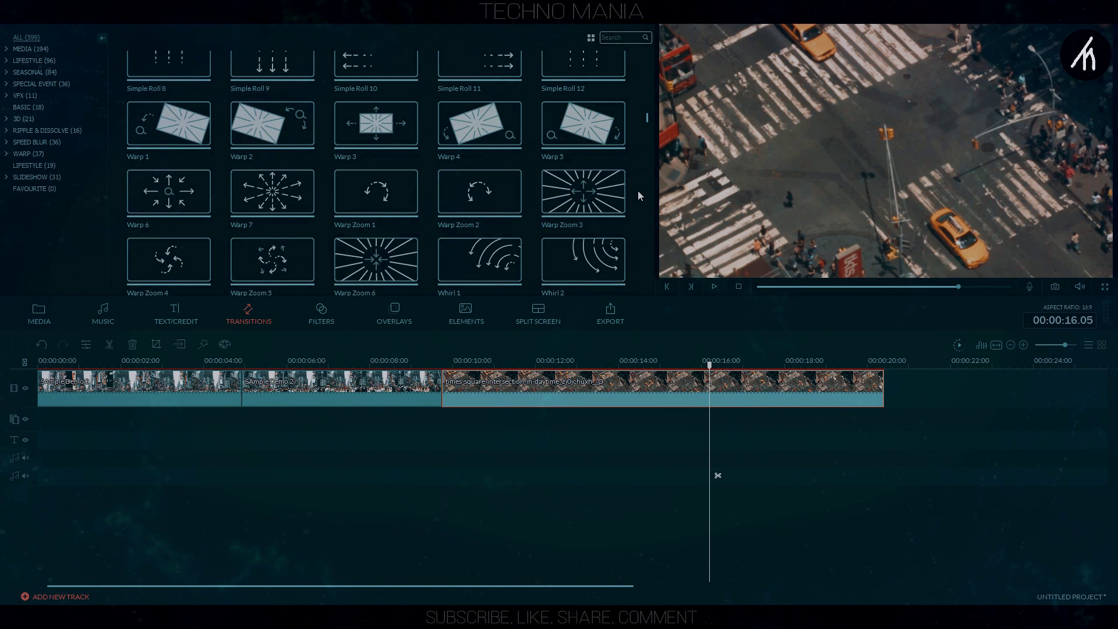
left_click_drag(415, 253, 438, 411)
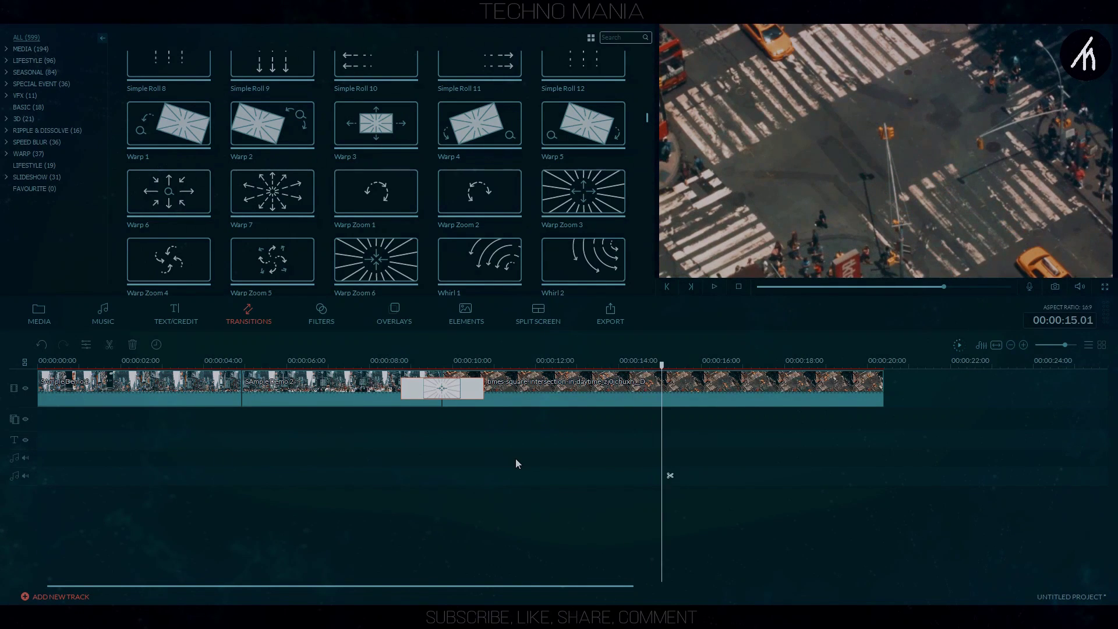
- Reopen Crop and Zoom for the intersection clip and shift the start frame toward the image's lower left
left_click(553, 376)
right_click(553, 376)
left_click(582, 460)
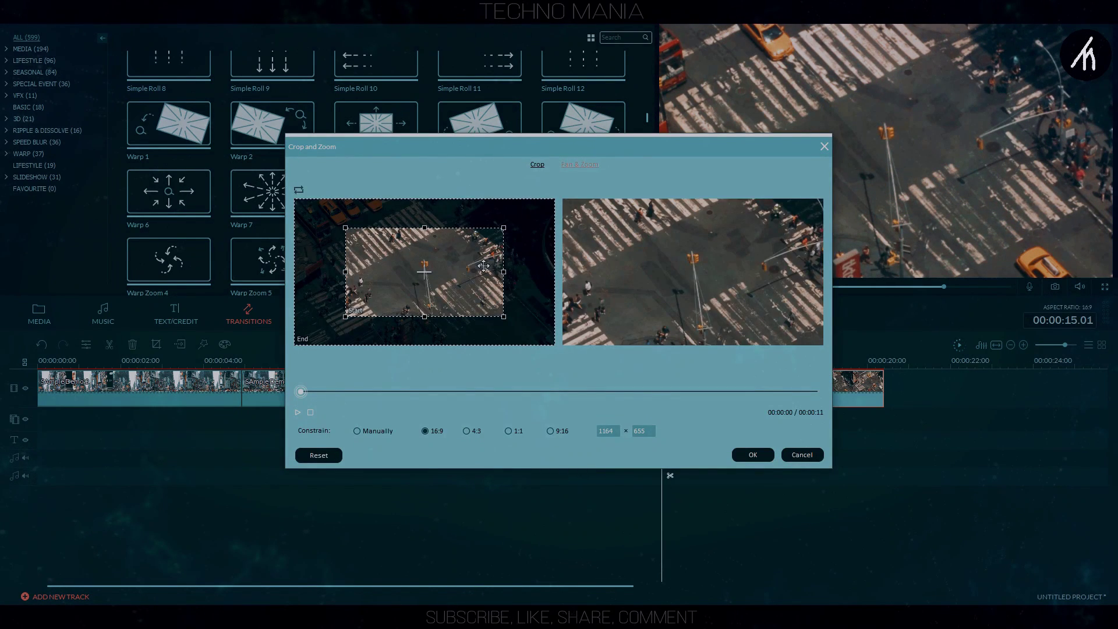
left_click_drag(528, 243, 452, 291)
left_click(752, 455)
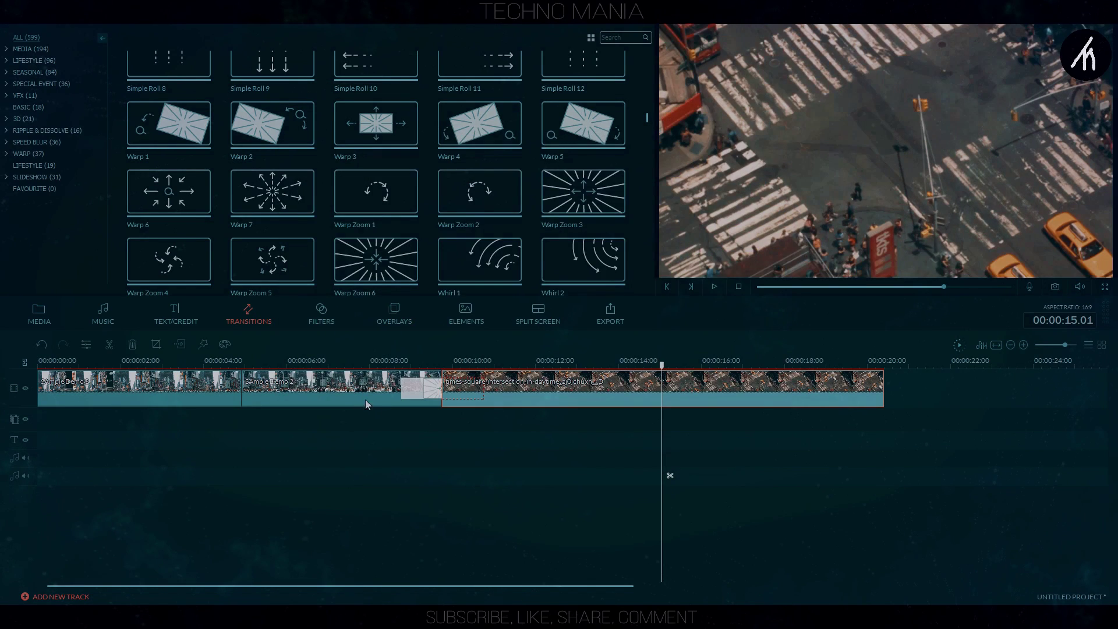
- Play the warp transition and the zoomed intersection clip that follows it
left_click(390, 359)
key("space")
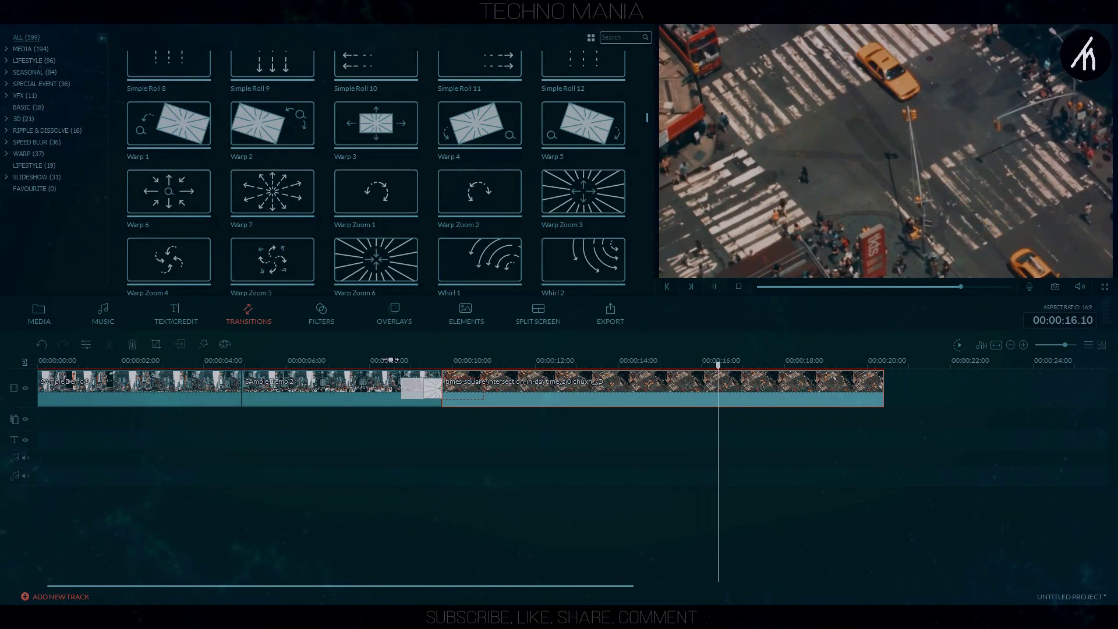
key("space")
- Add the ScreenCapture clip after the intersection clip, trim off its beginning, and play it
left_click_drag(625, 368, 226, 367)
left_click(43, 316)
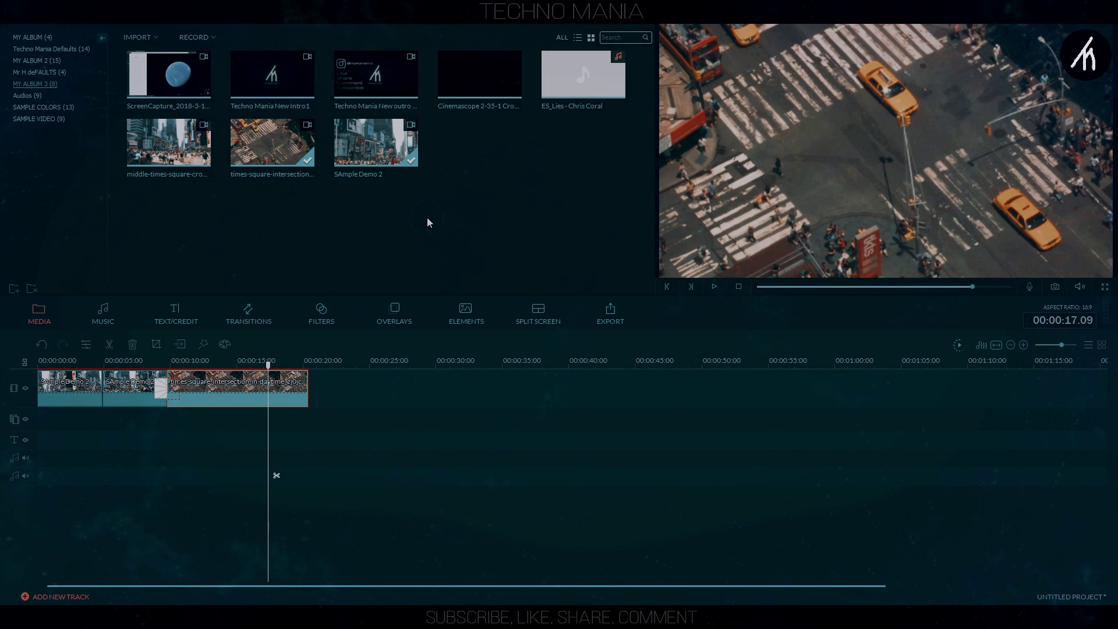
left_click_drag(185, 82, 323, 386)
left_click_drag(245, 586, 261, 587)
left_click_drag(231, 390, 947, 390)
key("space")
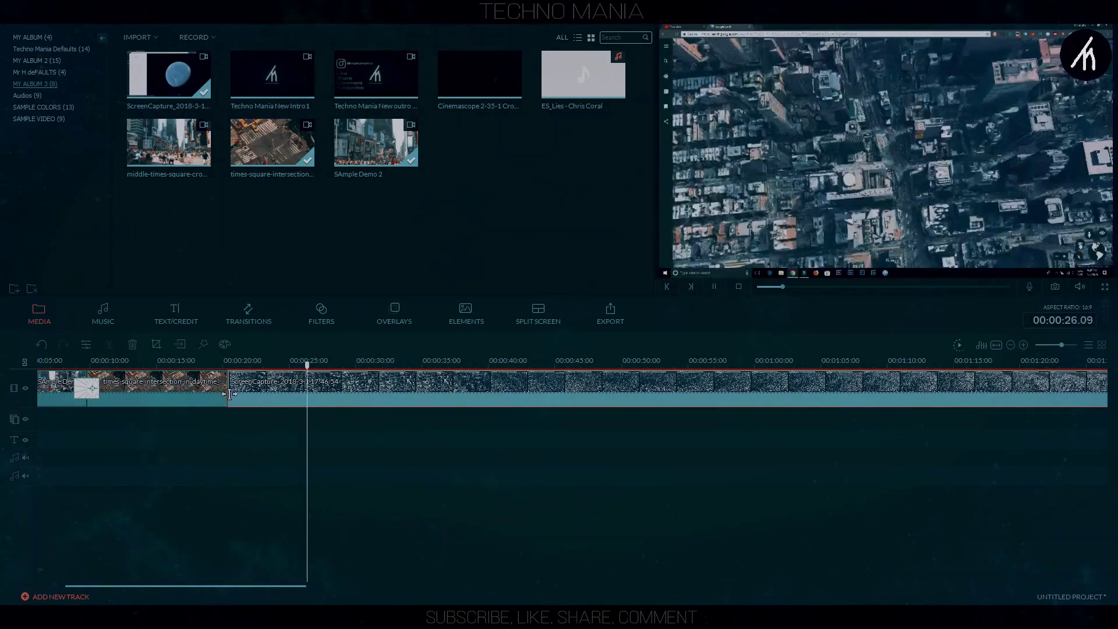
- Crop the ScreenCapture clip to 1665 × 937 so the browser edges and taskbar are cut off
right_click(292, 391)
left_click(326, 482)
left_click(579, 164)
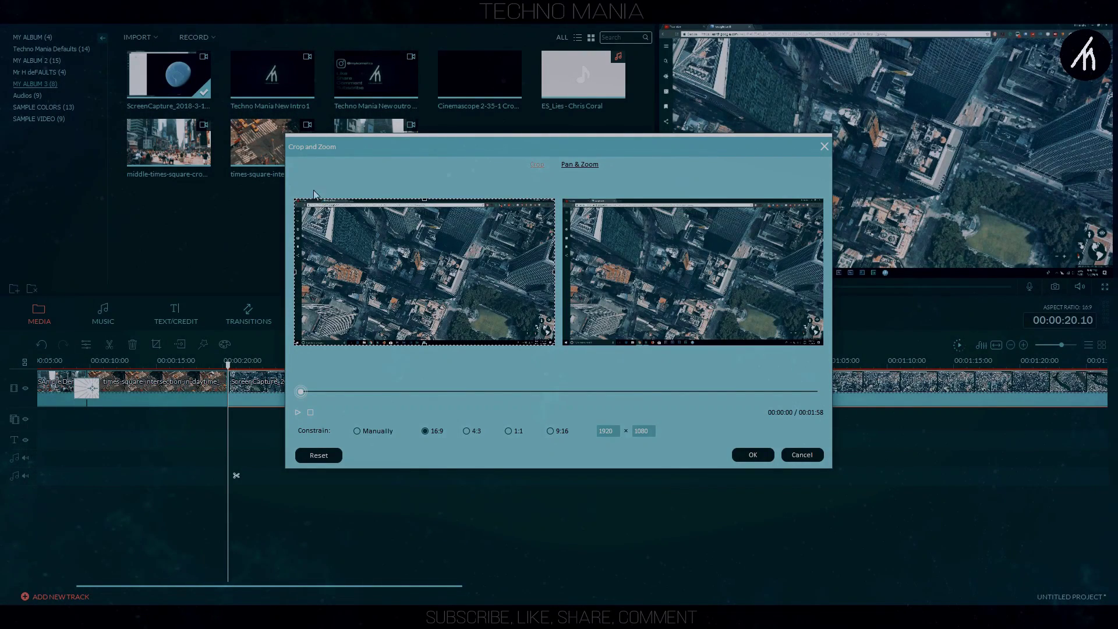
left_click_drag(296, 200, 319, 213)
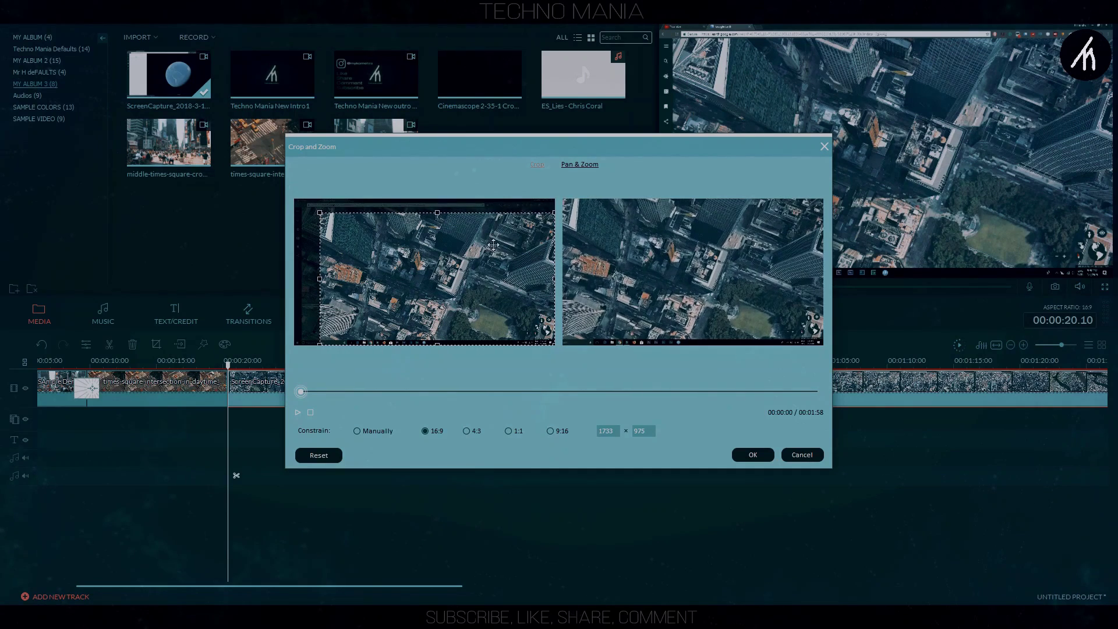
left_click_drag(431, 234, 423, 231)
left_click_drag(310, 209, 320, 213)
left_click_drag(499, 283, 491, 274)
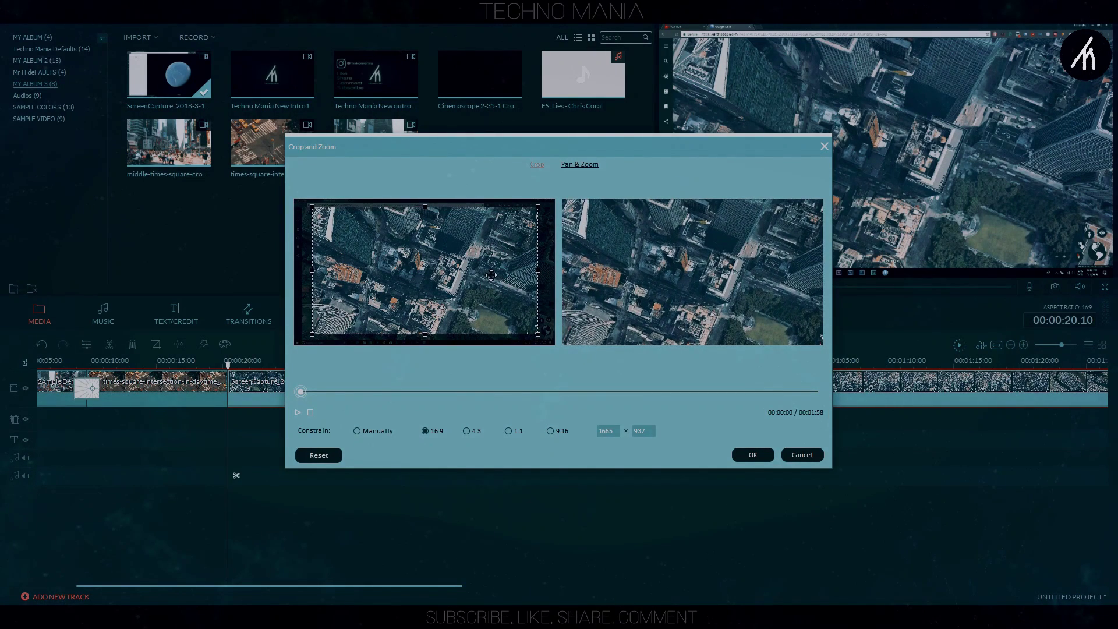
left_click(752, 454)
- Place the Warp Zoom 6 transition between the intersection and ScreenCapture clips and play the result
left_click(249, 314)
left_click_drag(375, 256, 227, 387)
key("space")
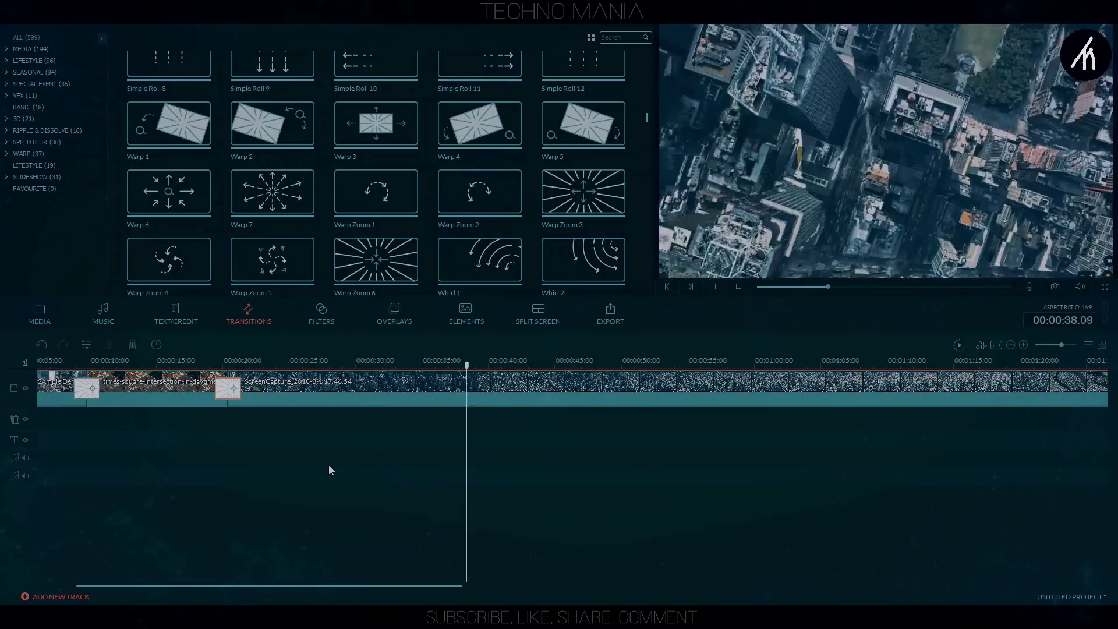
- Split the ScreenCapture clip at about 37 seconds and trim the start of its second part
left_click(434, 365)
key("space")
left_click_drag(452, 366, 539, 398)
left_click(459, 475)
key("space")
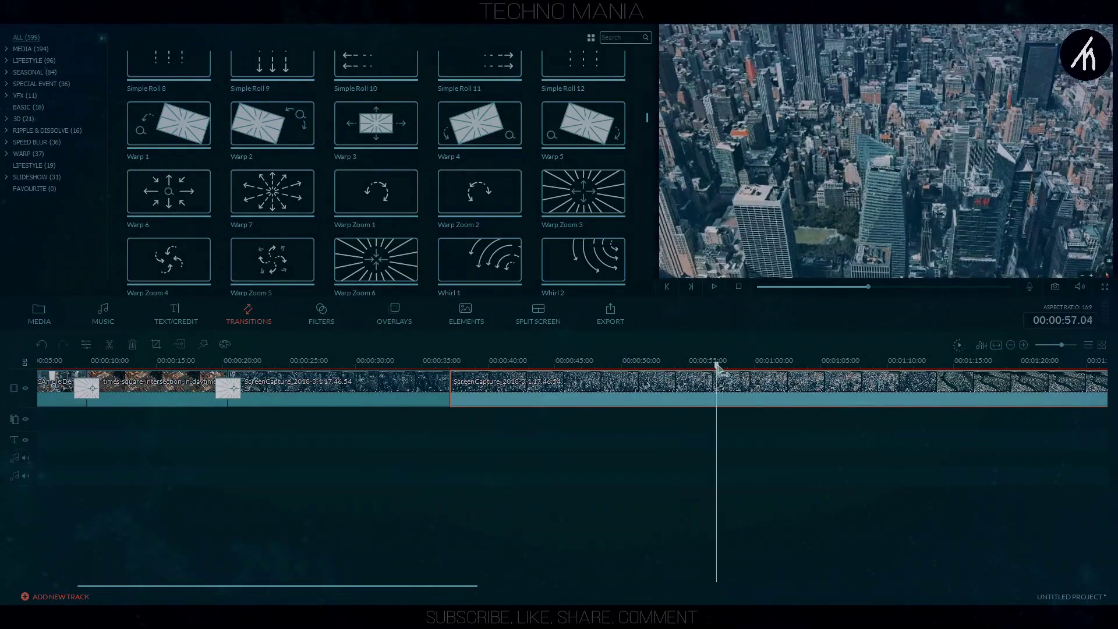
- Split the ScreenCapture footage at 00:01:04.10 and trim the start of the last part
left_click(820, 475)
left_click_drag(398, 586, 576, 586)
left_click_drag(339, 390, 652, 389)
left_click_drag(956, 382, 969, 382)
key("space")
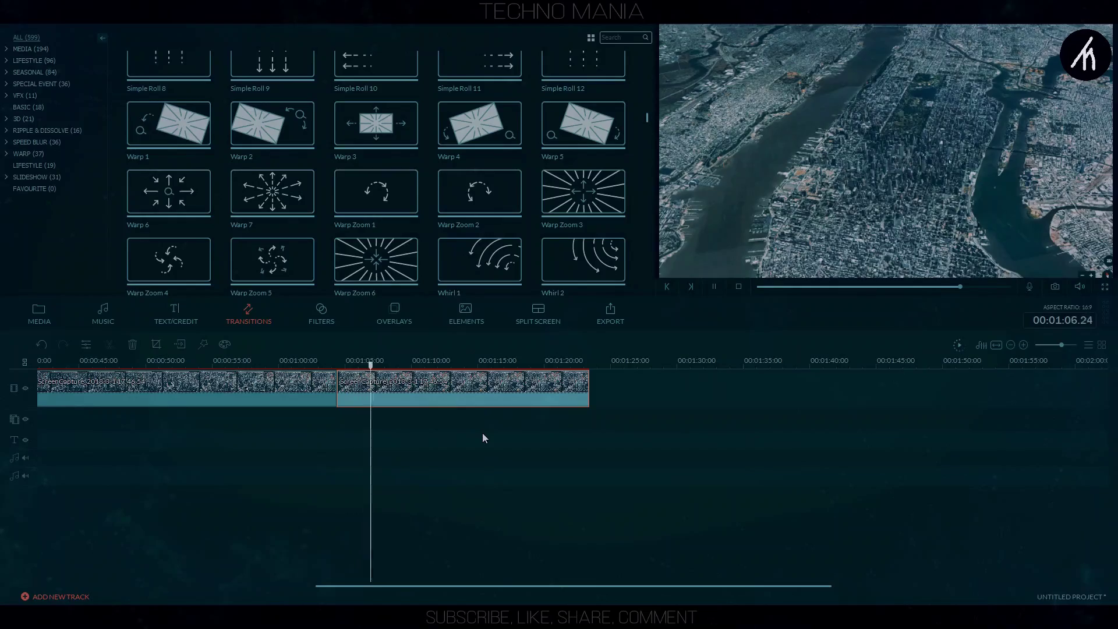
- Fine-tune the start of the last ScreenCapture part and trim its end so the track ends at about 1:08
left_click_drag(340, 389, 464, 389)
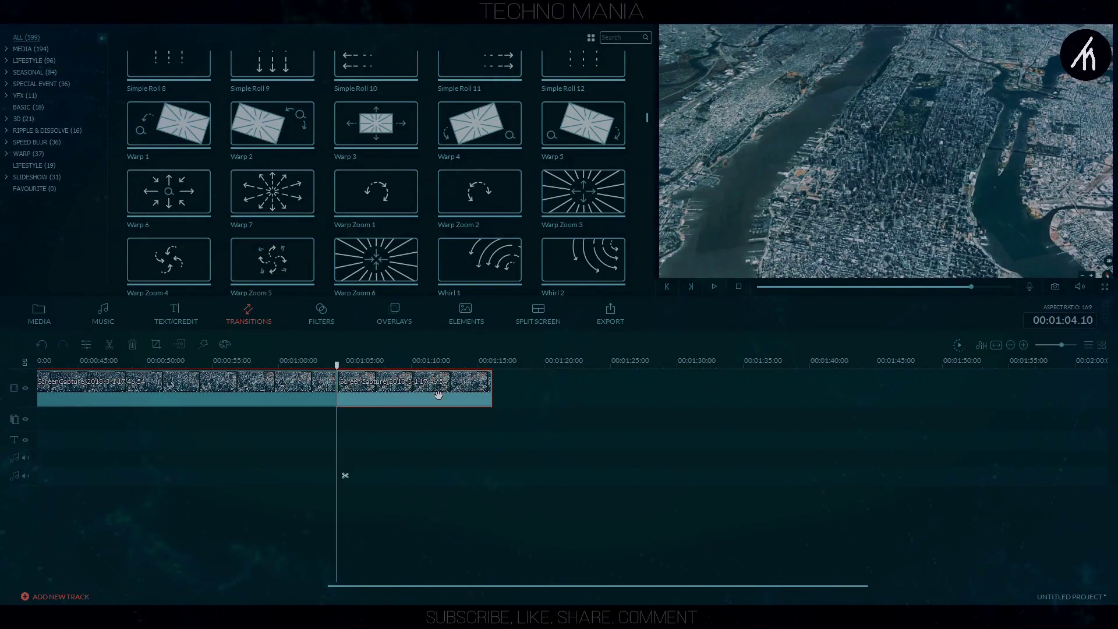
key("space")
left_click_drag(337, 393, 308, 392)
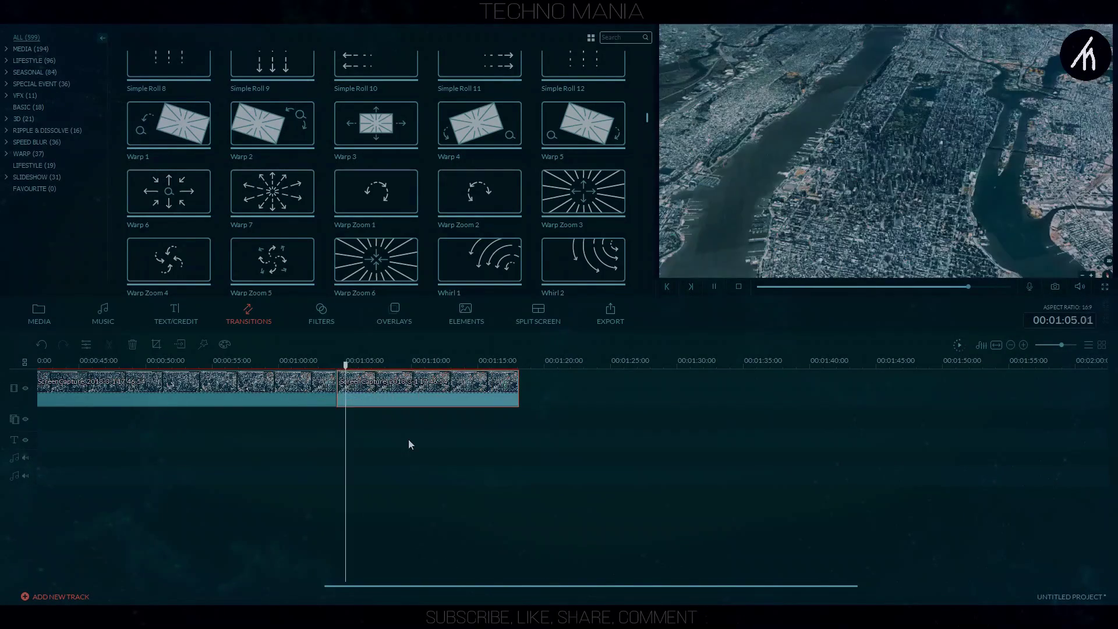
left_click_drag(517, 399, 385, 400)
left_click(759, 287)
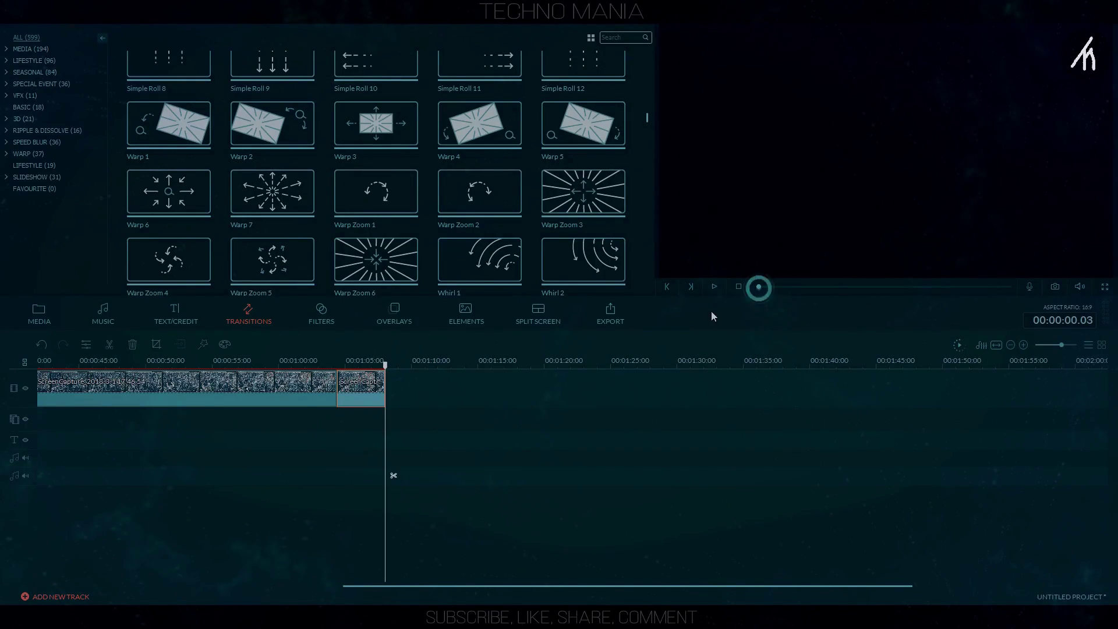
key("Home")
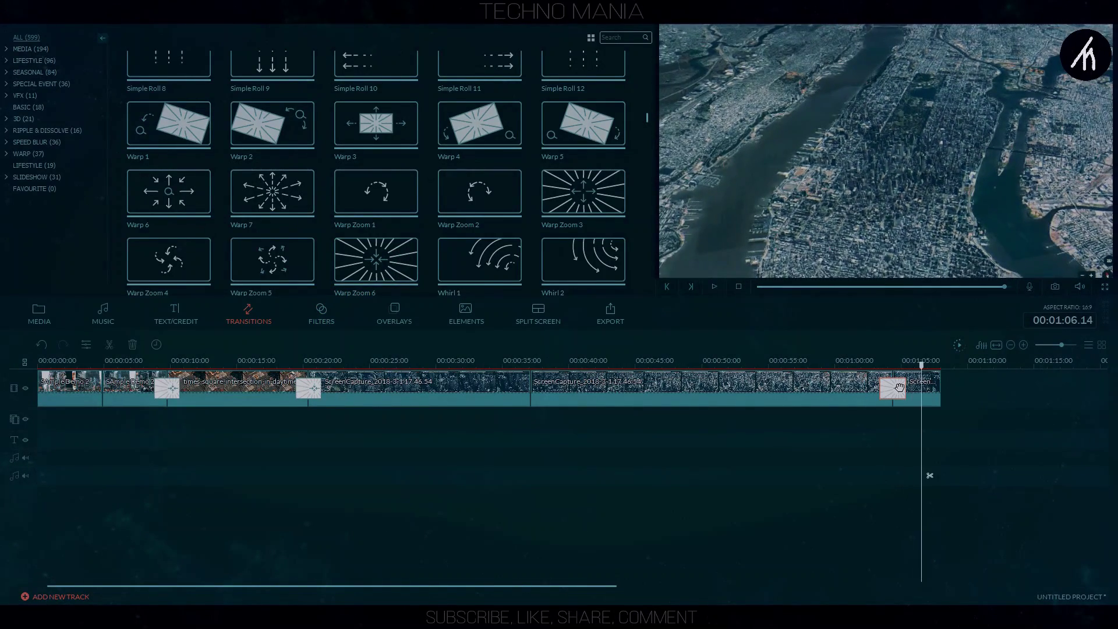
- Set the last ScreenCapture part's Pan & Zoom start frame to 1079 × 607, swap start and end, preview and apply
right_click(922, 389)
left_click(955, 415)
left_click_drag(538, 206, 494, 232)
left_click_drag(312, 334, 349, 313)
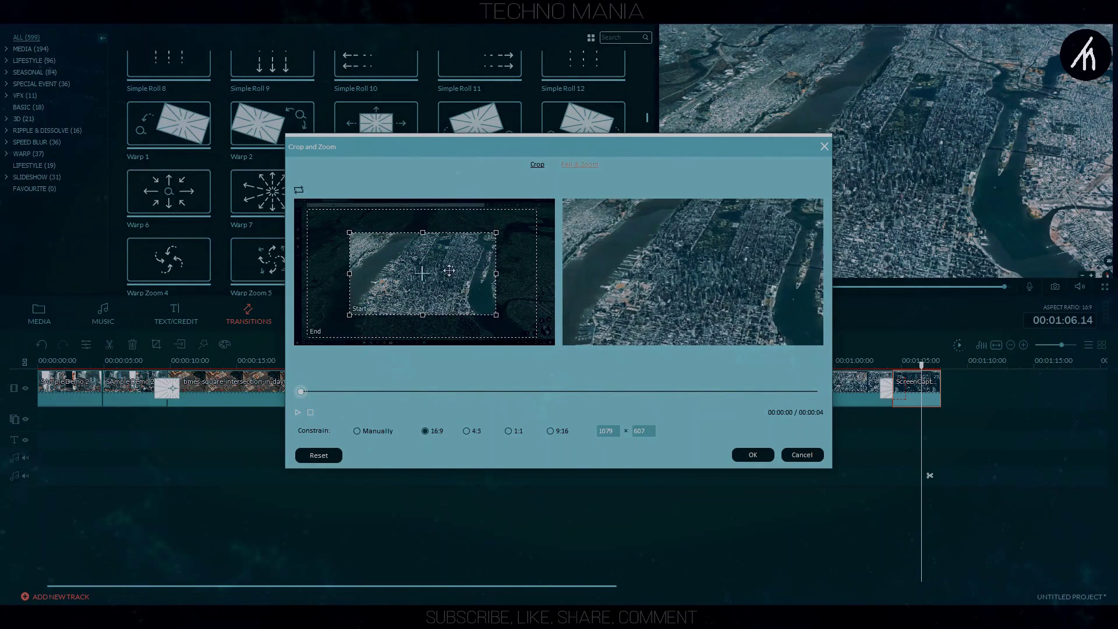
left_click(298, 190)
left_click(298, 412)
left_click(756, 454)
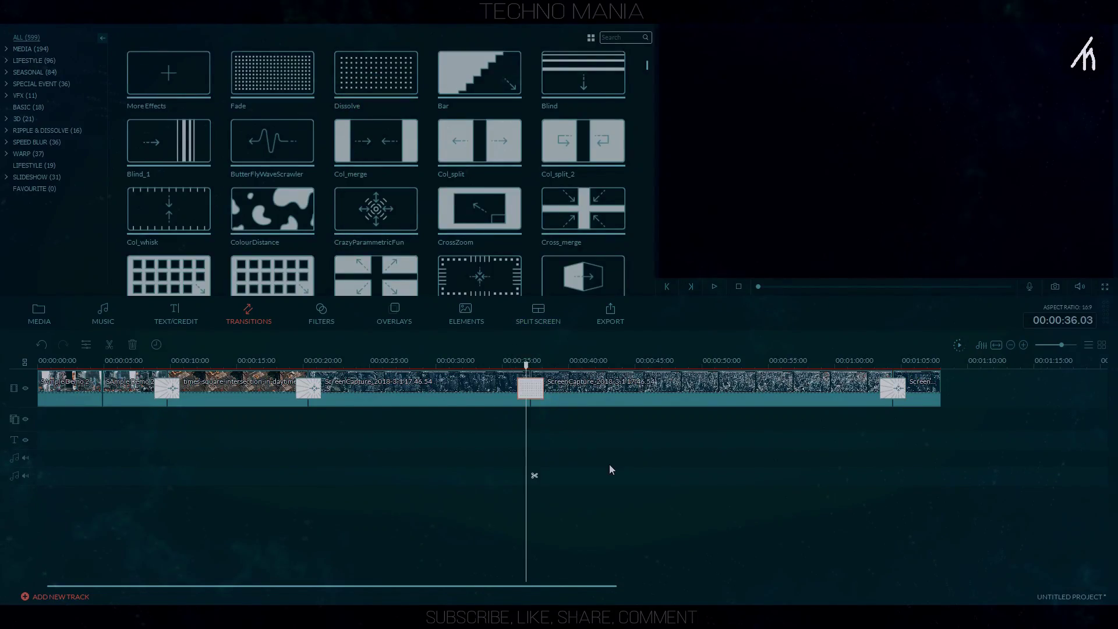
- Trim the start of the middle ScreenCapture part at the transition near 37 seconds
left_click_drag(532, 390, 530, 388)
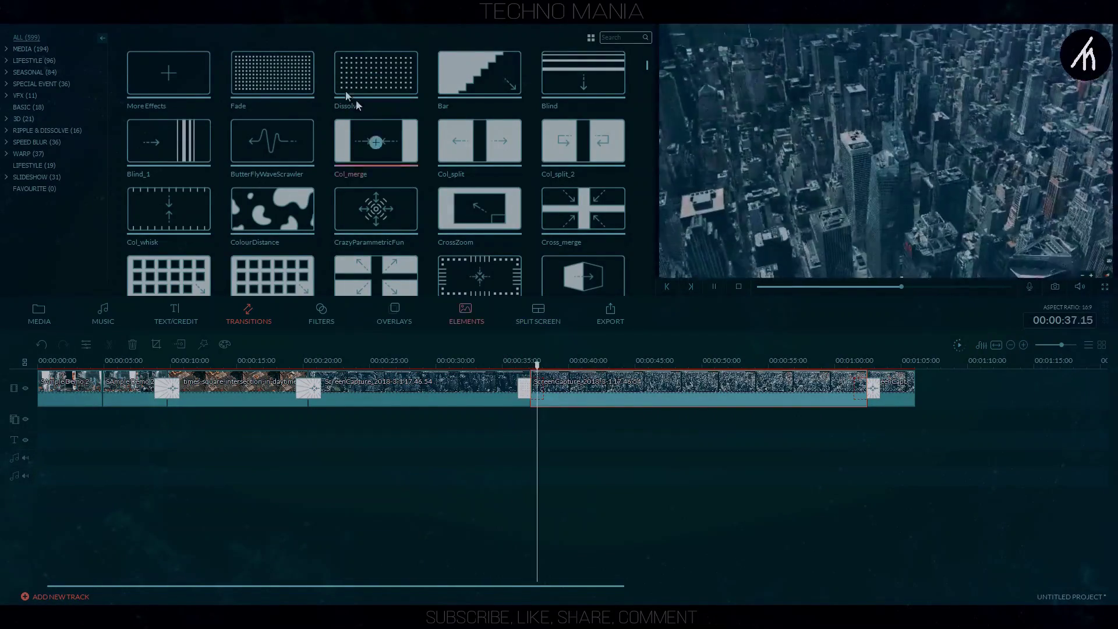
- Set the speed of the ScreenCapture part that starts near 20 seconds to 2.35
left_click(369, 364)
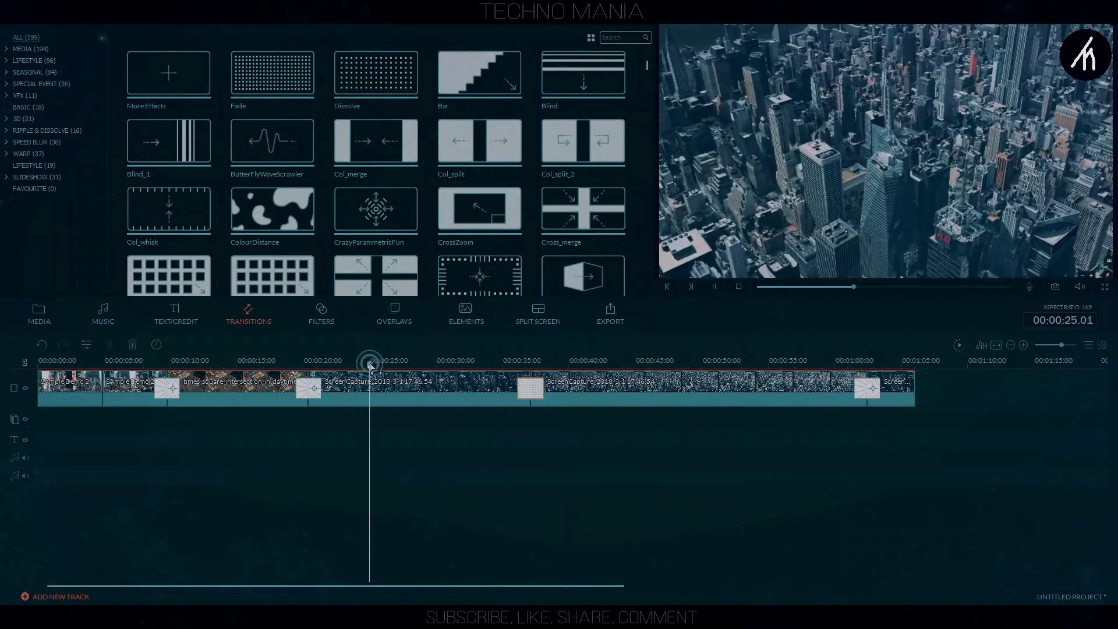
right_click(419, 396)
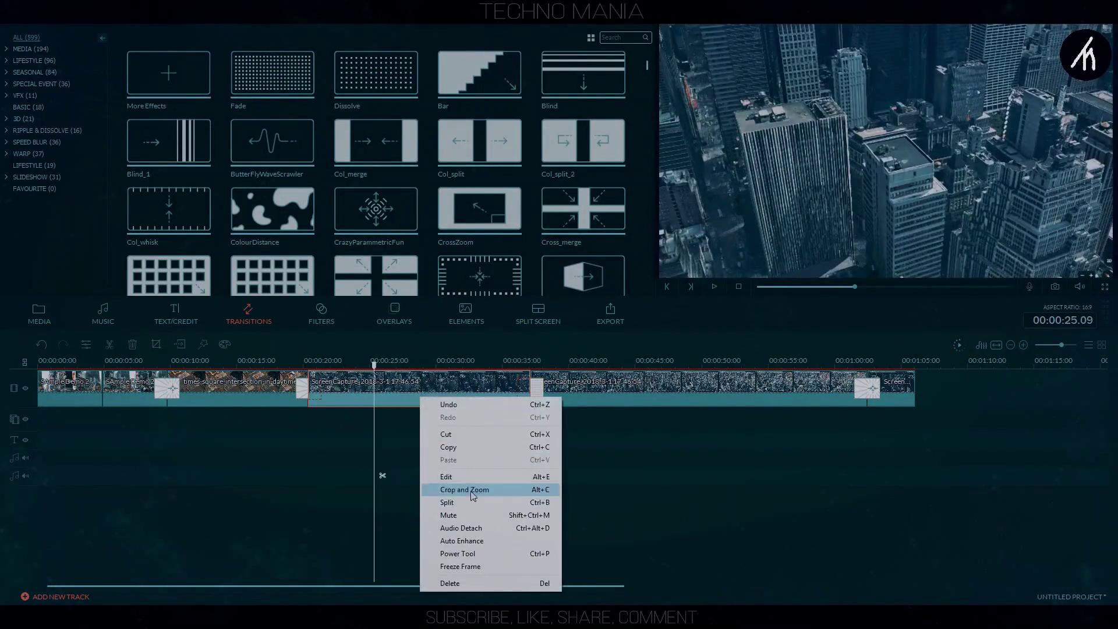
left_click(457, 476)
left_click(508, 245)
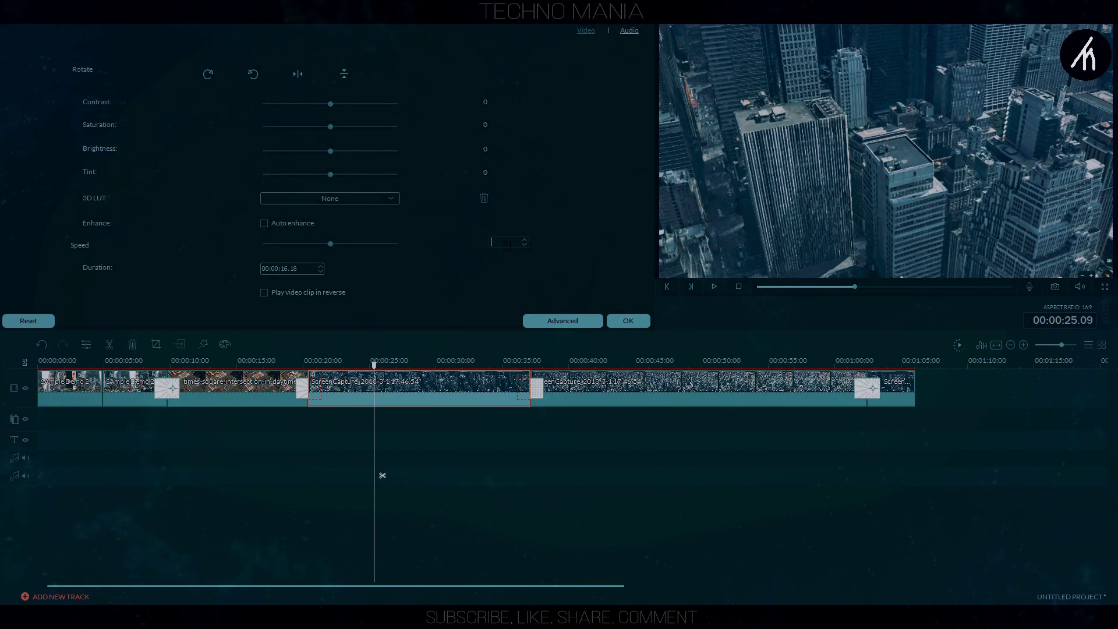
type("2.35")
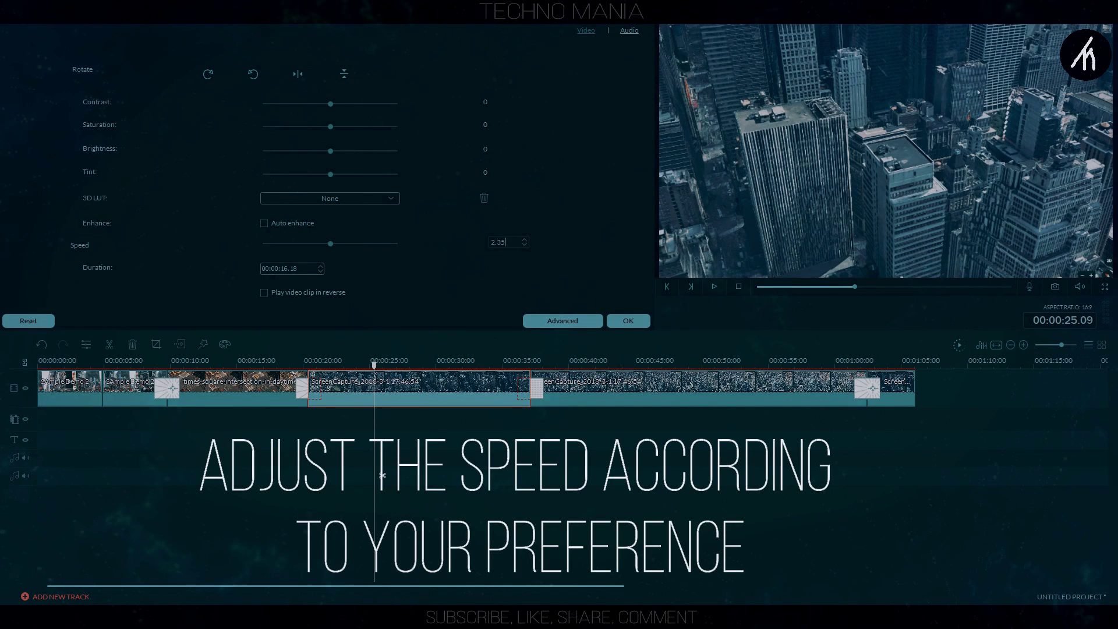
key("Return")
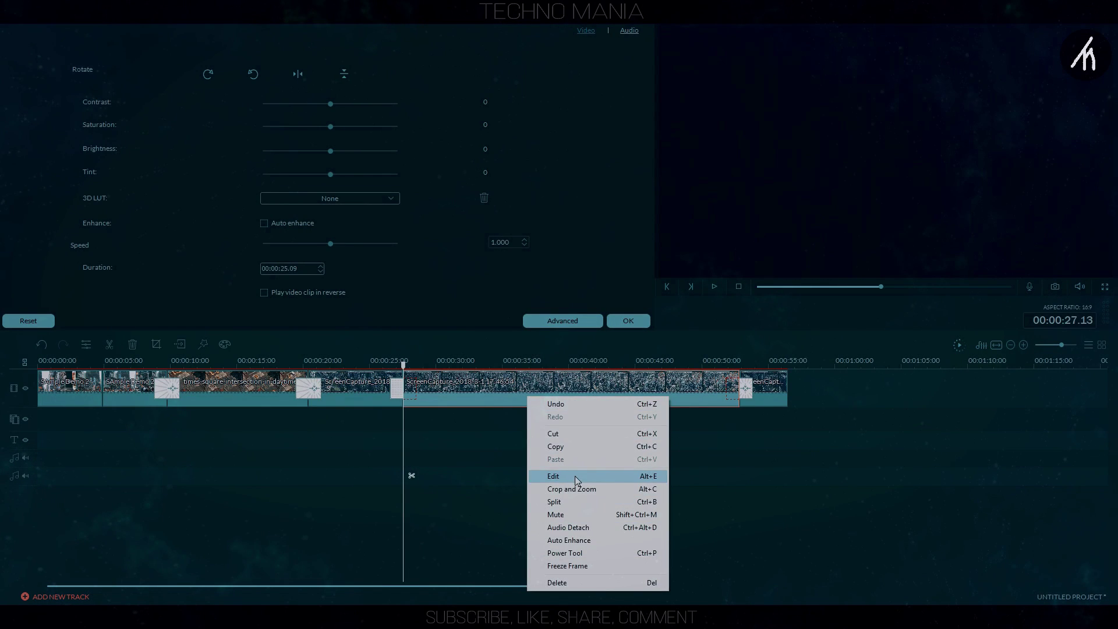
- Set the speed of the following, longest ScreenCapture part to 2
left_click(574, 476)
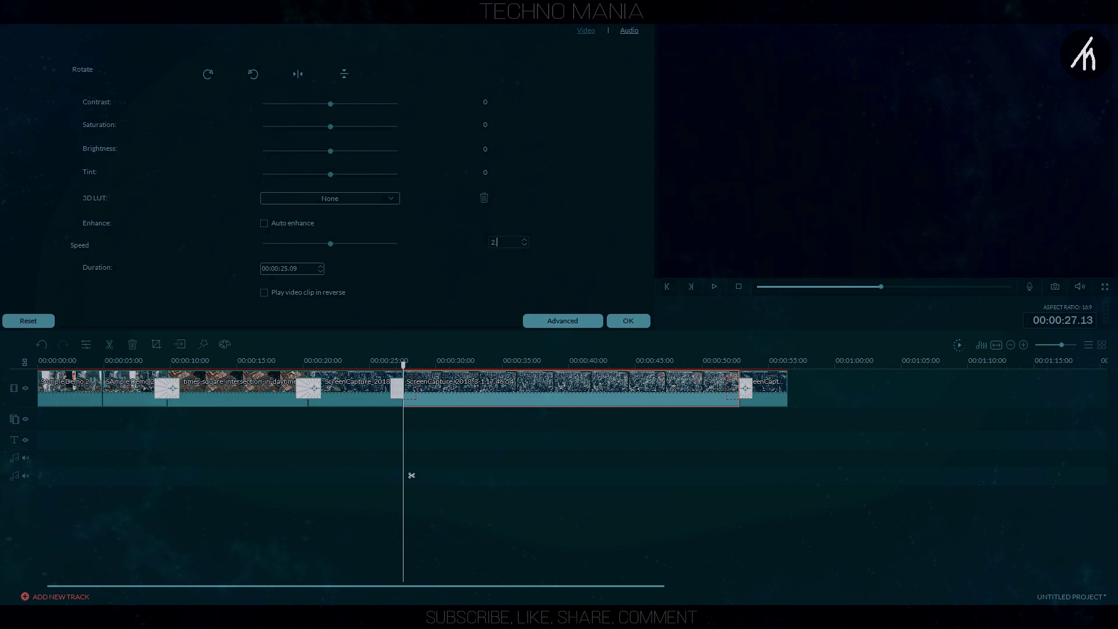
key("Return")
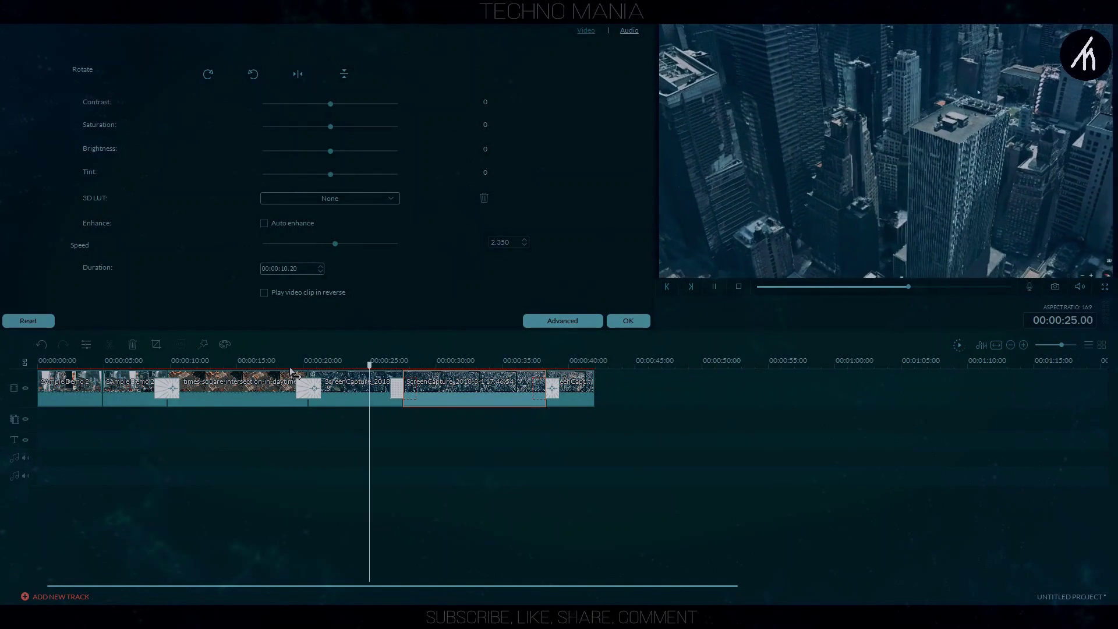
key("Return")
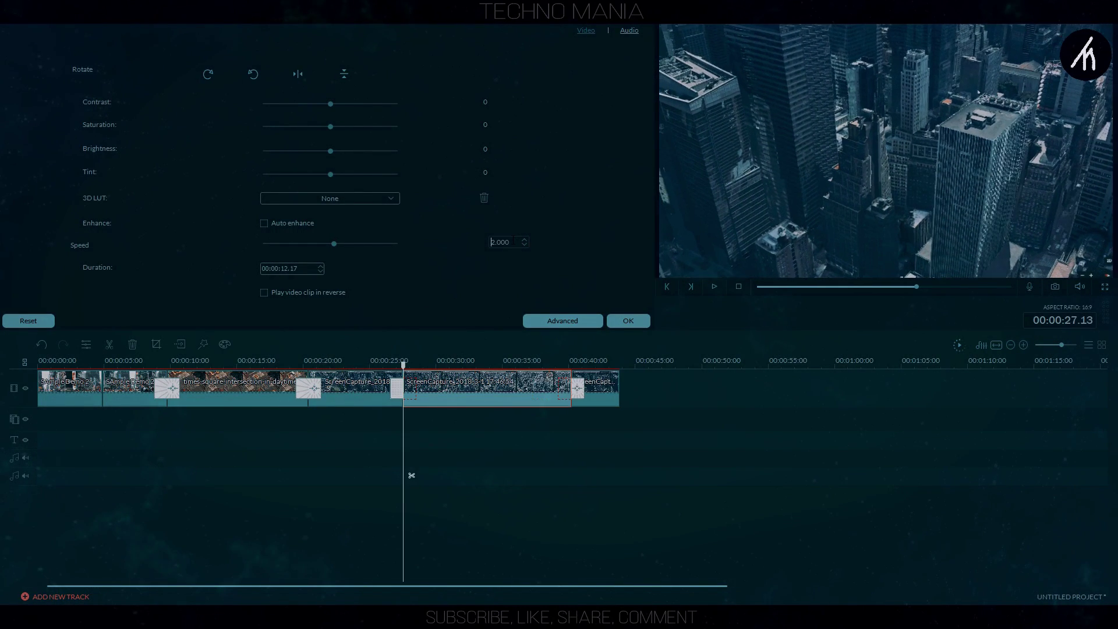
- Set the speed of the ScreenCapture part that starts near 20 seconds to 2 and confirm the change
left_click(351, 385)
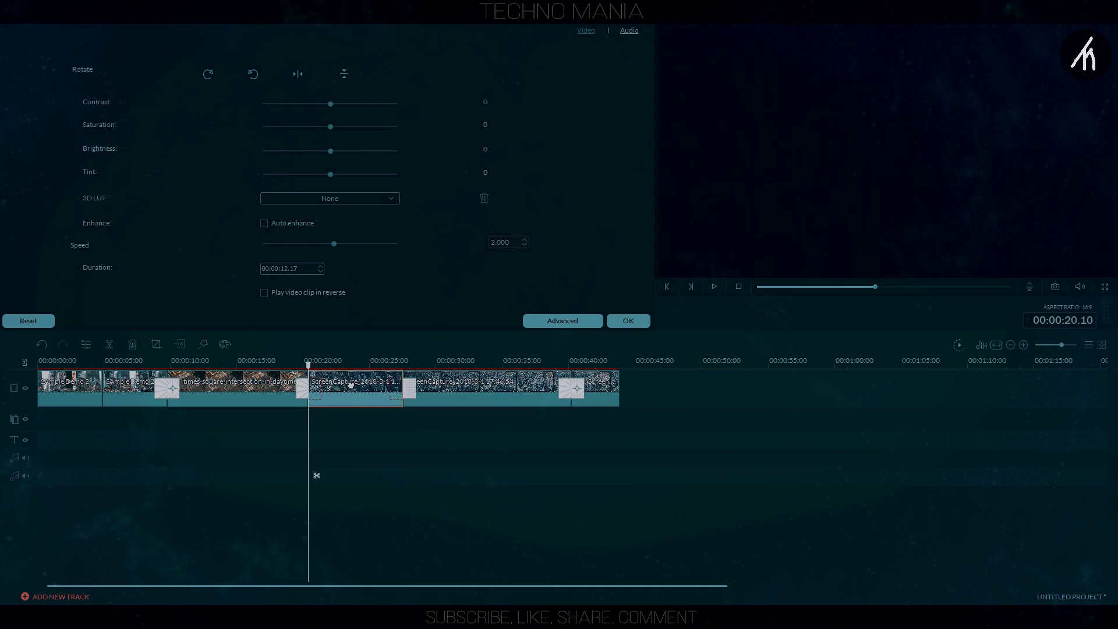
left_click(509, 240)
key("BackSpace")
key("BackSpace")
left_click(629, 318)
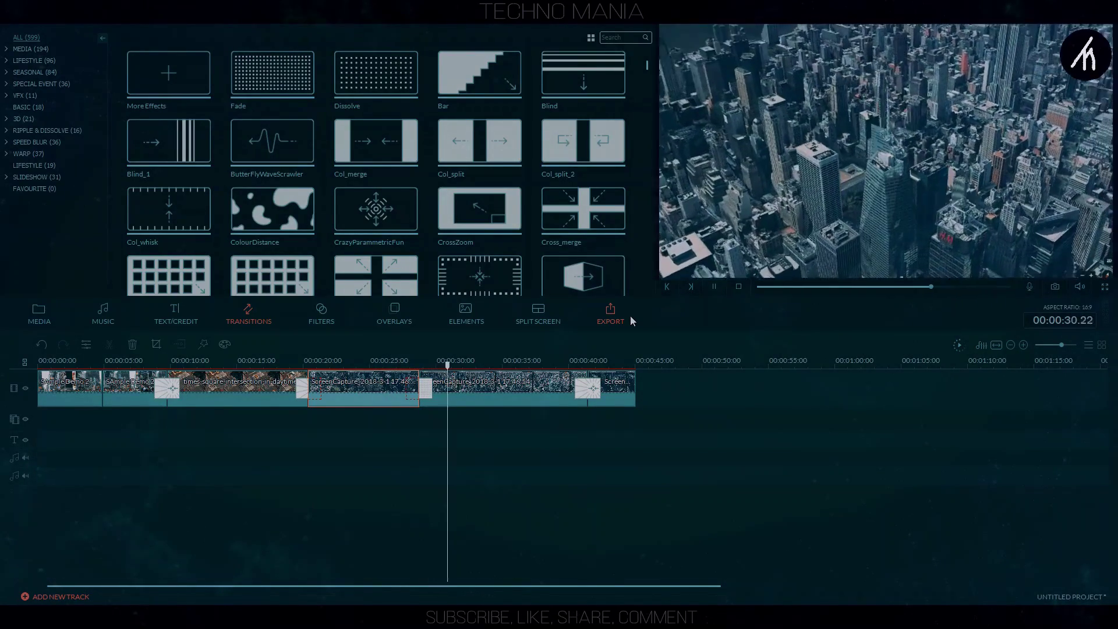
- Open Advanced Color Tuning for the longest ScreenCapture part and show its frame at 7 seconds with the manual adjustments
left_click(571, 498)
left_click(488, 364)
right_click(484, 388)
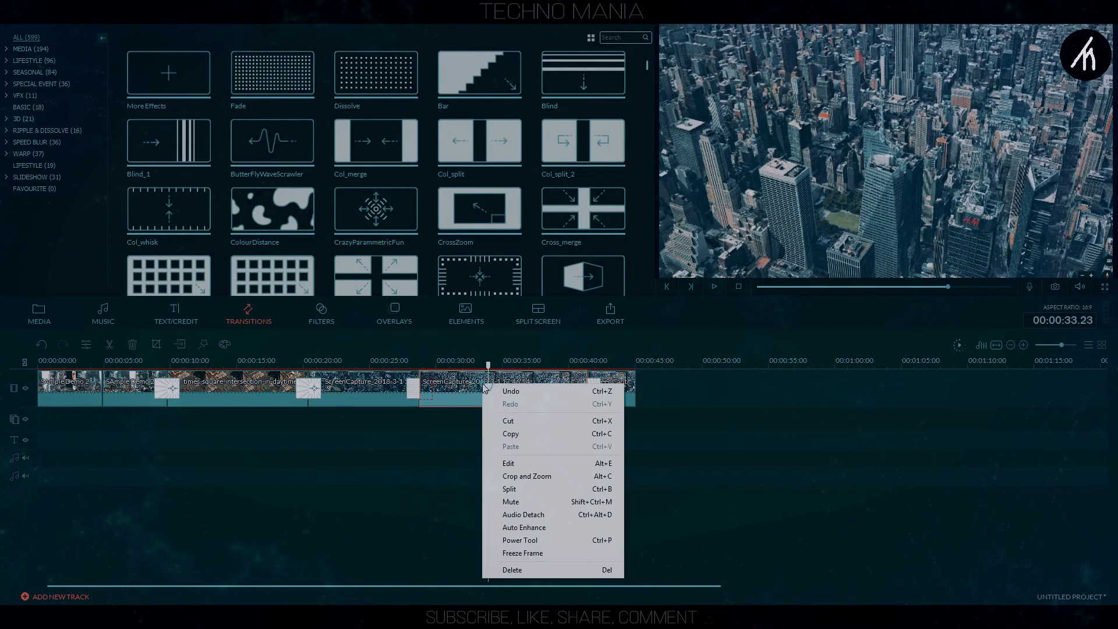
left_click(530, 462)
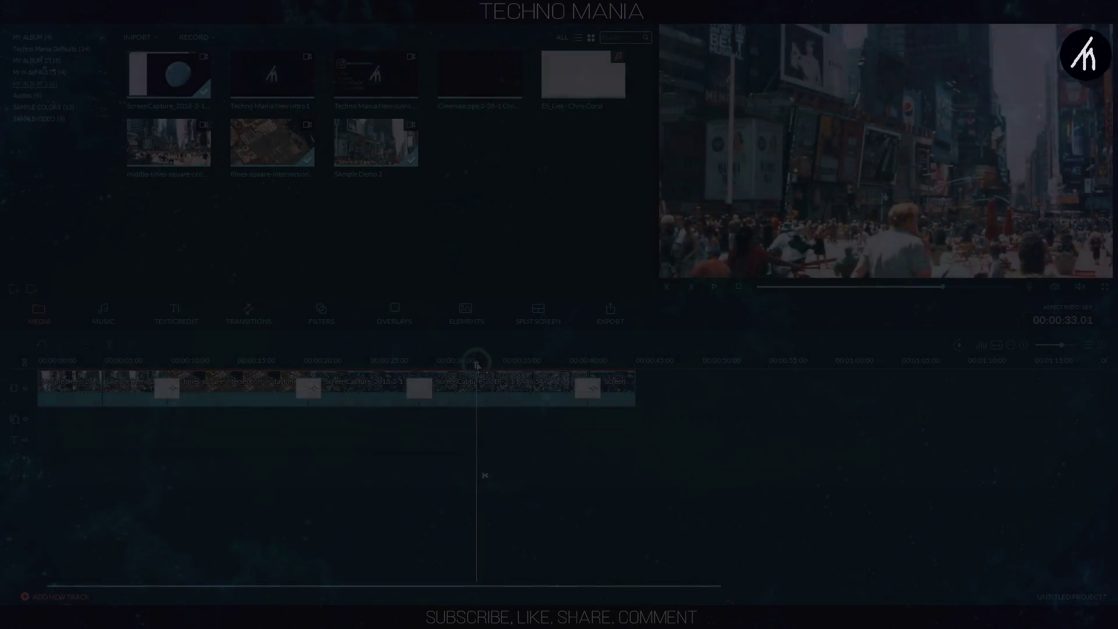
right_click(502, 401)
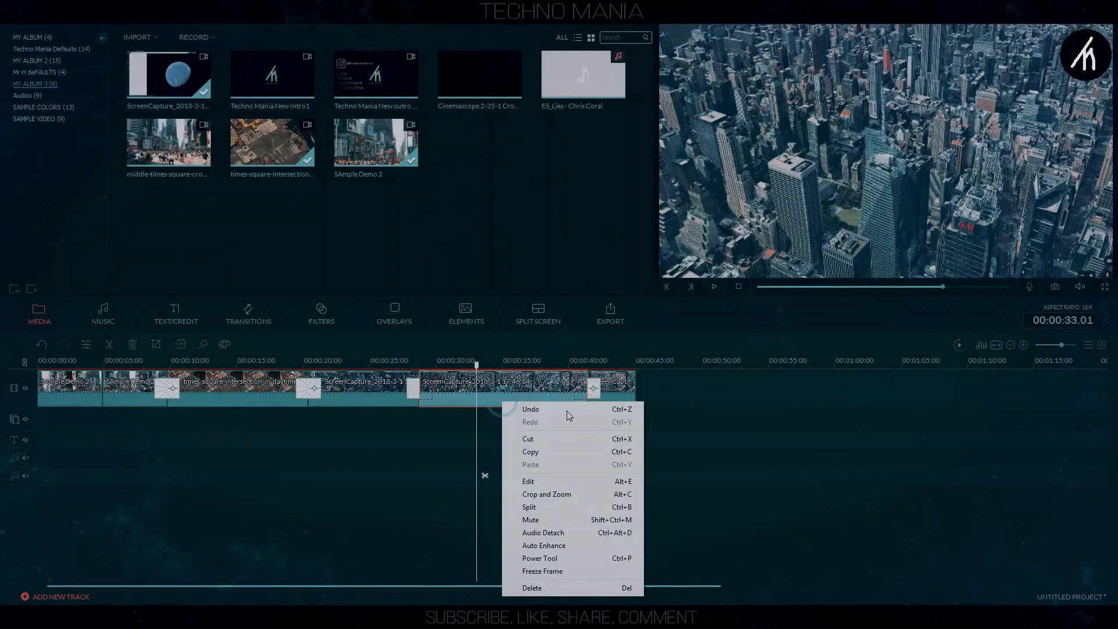
left_click(543, 481)
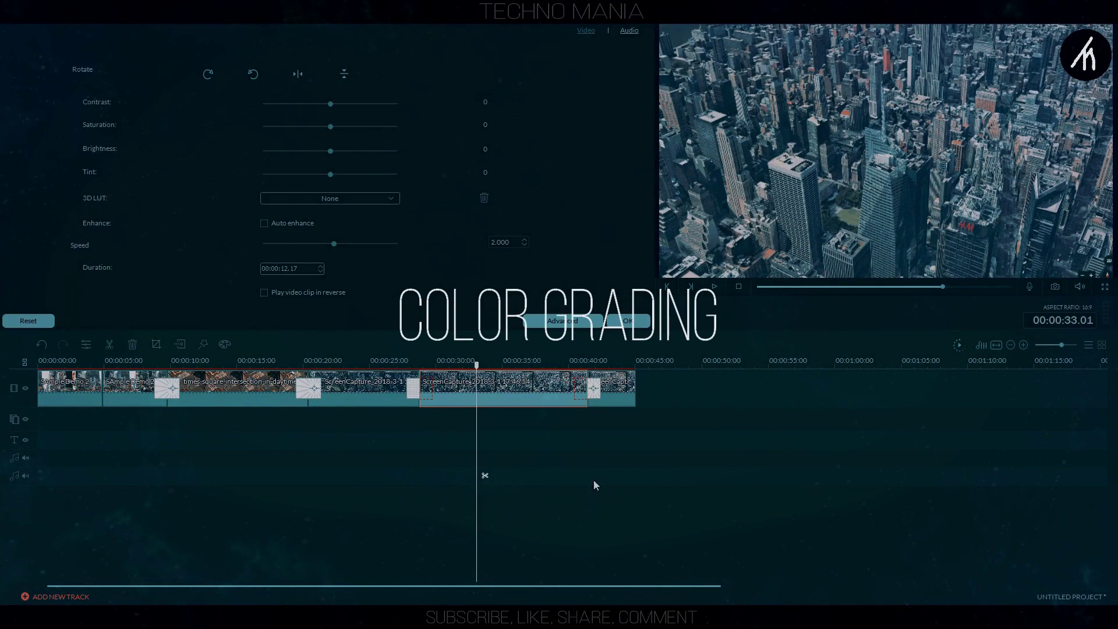
left_click(546, 324)
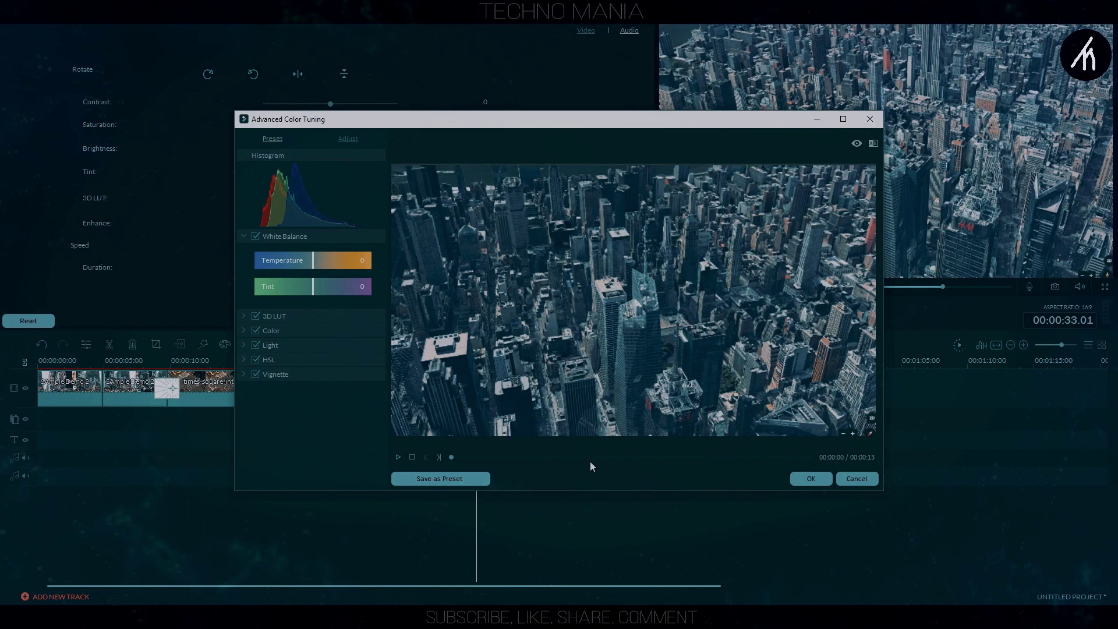
left_click(599, 457)
left_click(662, 457)
left_click(272, 140)
left_click(348, 140)
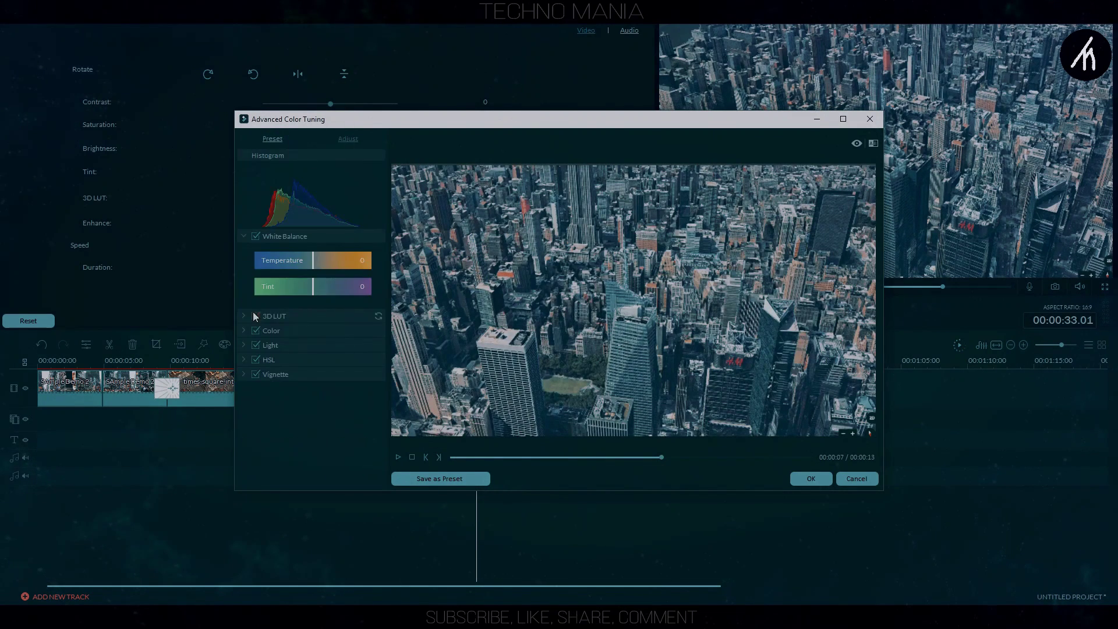
- In the Color settings, raise vibrance to 72 and saturation to 22, and slightly adjust contrast, brightness and exposure
left_click(265, 330)
left_click_drag(367, 433, 326, 450)
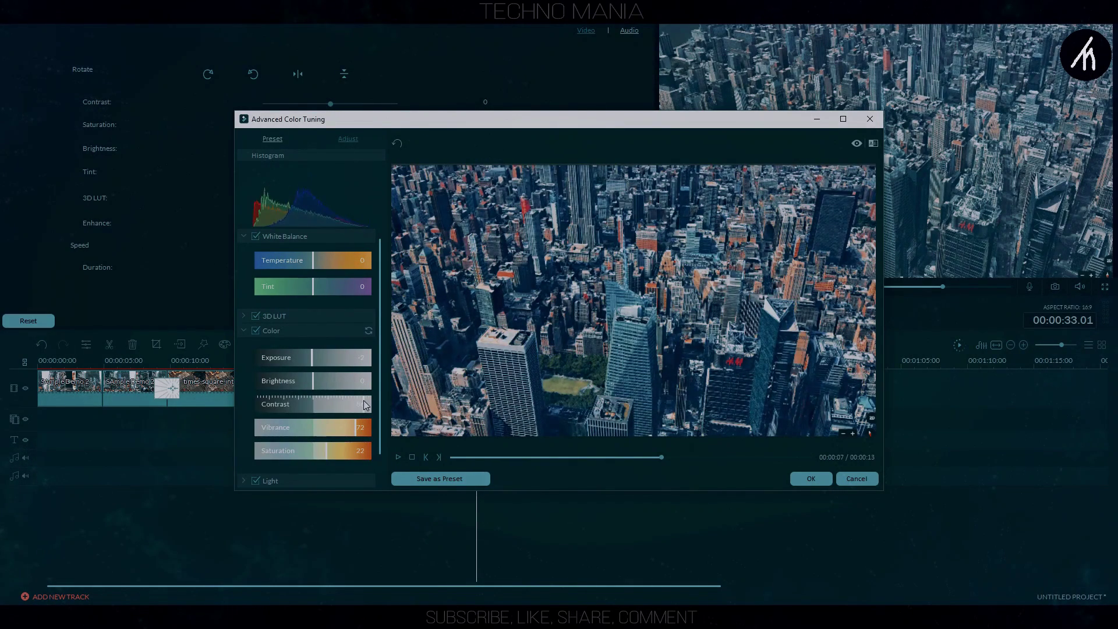
left_click_drag(338, 406, 335, 405)
left_click_drag(333, 382, 314, 380)
left_click_drag(317, 361, 298, 446)
- Try an adjustment in the Light settings and reset that group
left_click(242, 331)
left_click(243, 345)
left_click(244, 346)
left_click(244, 359)
left_click(243, 346)
left_click_drag(286, 395, 317, 409)
left_click(368, 347)
- Tone the Color settings down to vibrance 57 and saturation 8
left_click(243, 331)
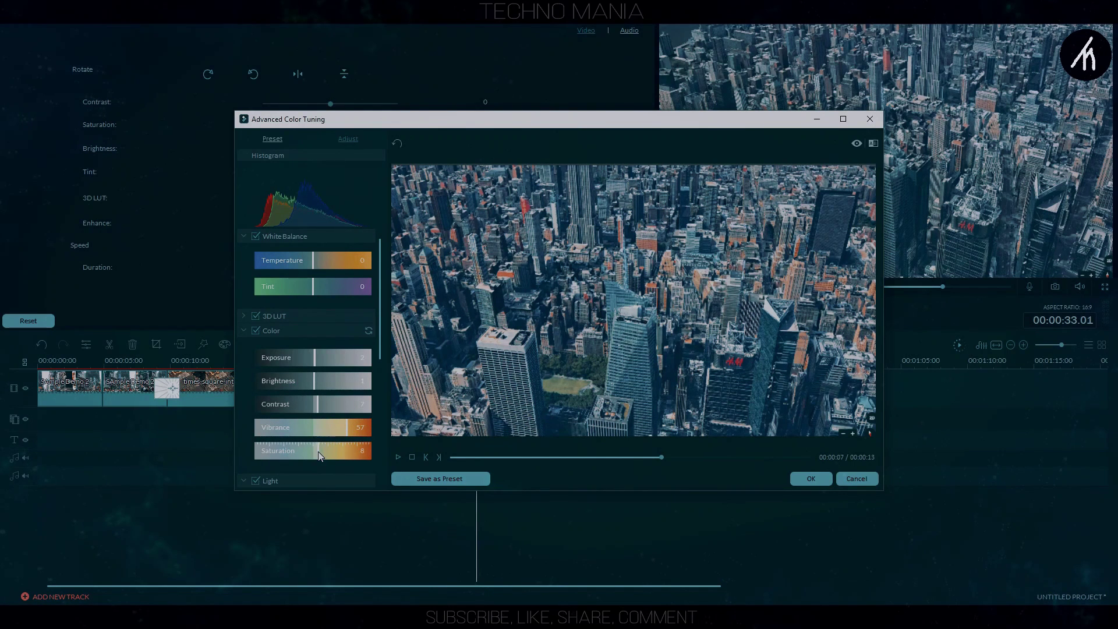
left_click(243, 330)
- In the HSL settings, set the aqua range's hue to 10 and adjust its saturation and luminance
left_click(243, 345)
left_click(350, 397)
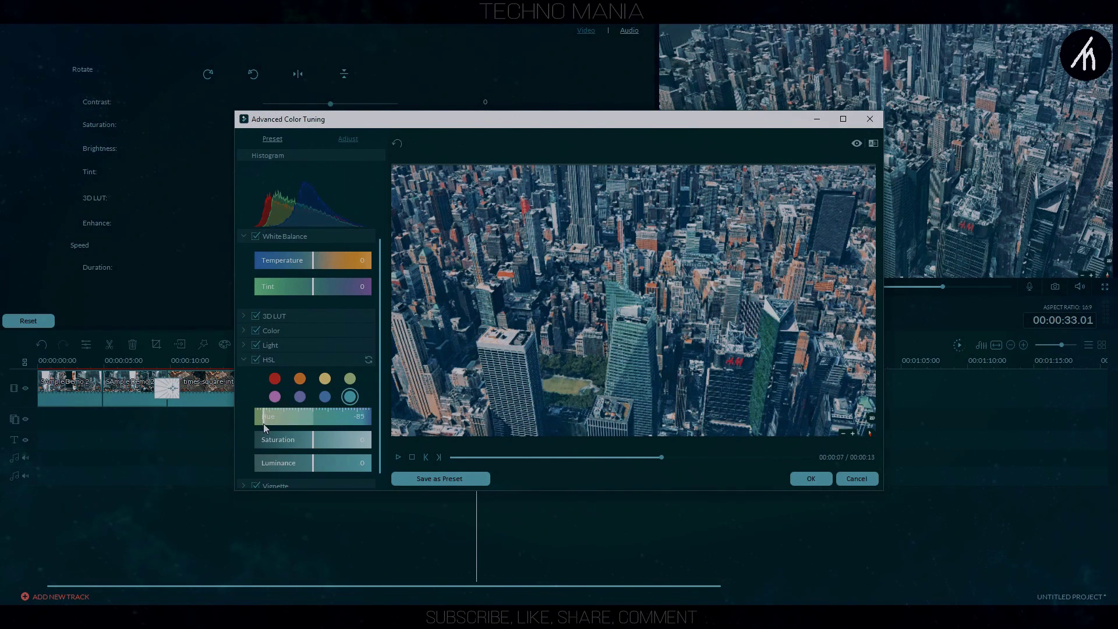
left_click_drag(313, 417, 333, 418)
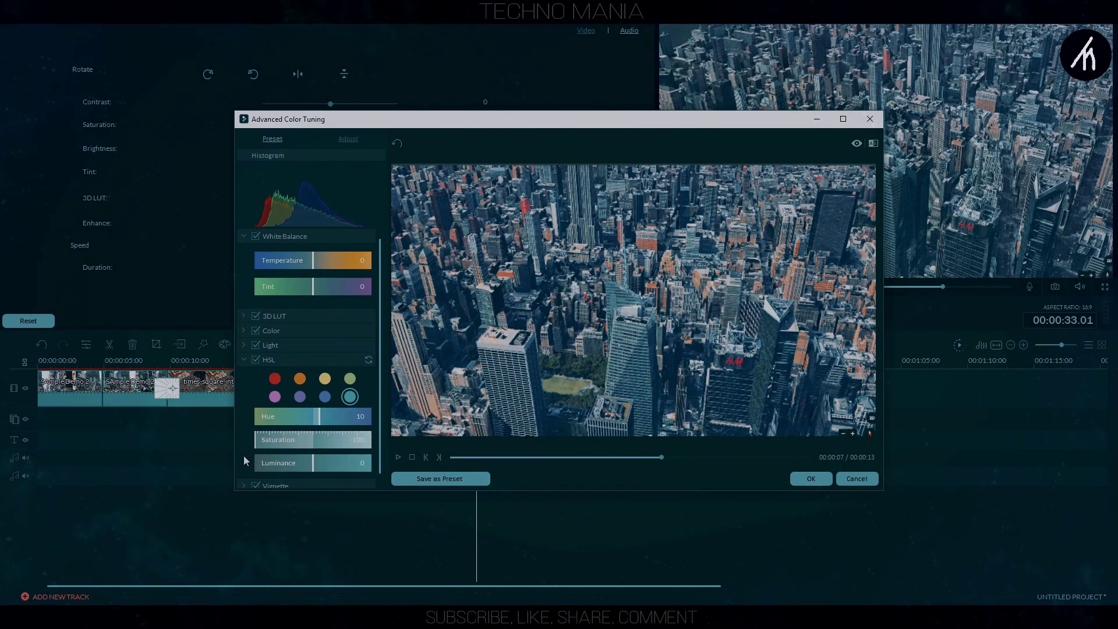
left_click_drag(364, 467, 401, 469)
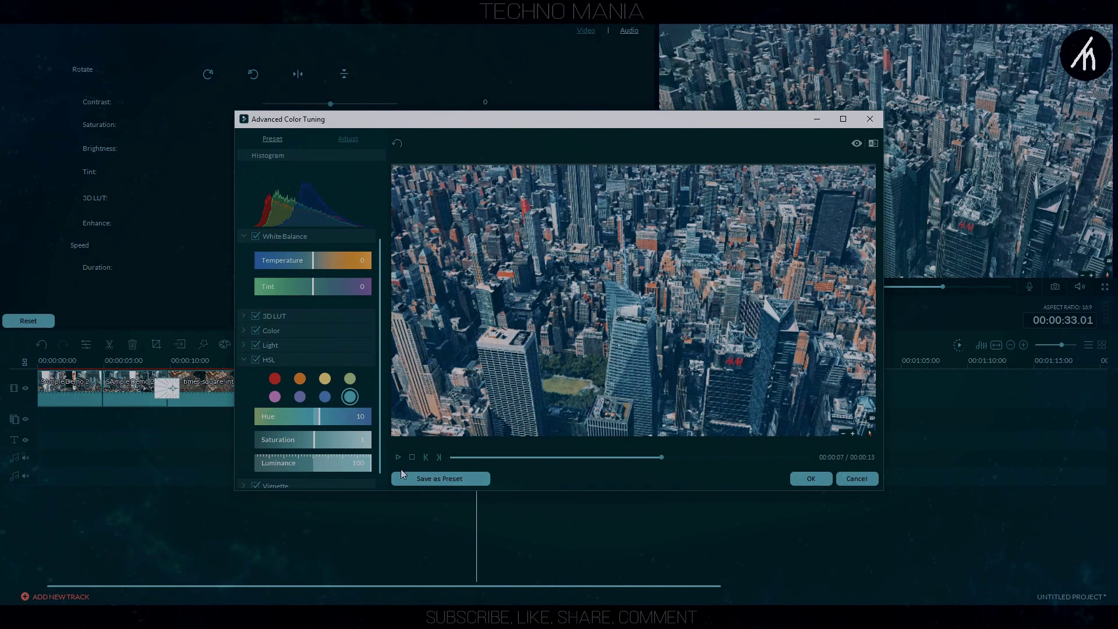
- Set the HSL blue range to hue -8 and saturation 29, and the red range to saturation 25 and luminance about 39
left_click(324, 398)
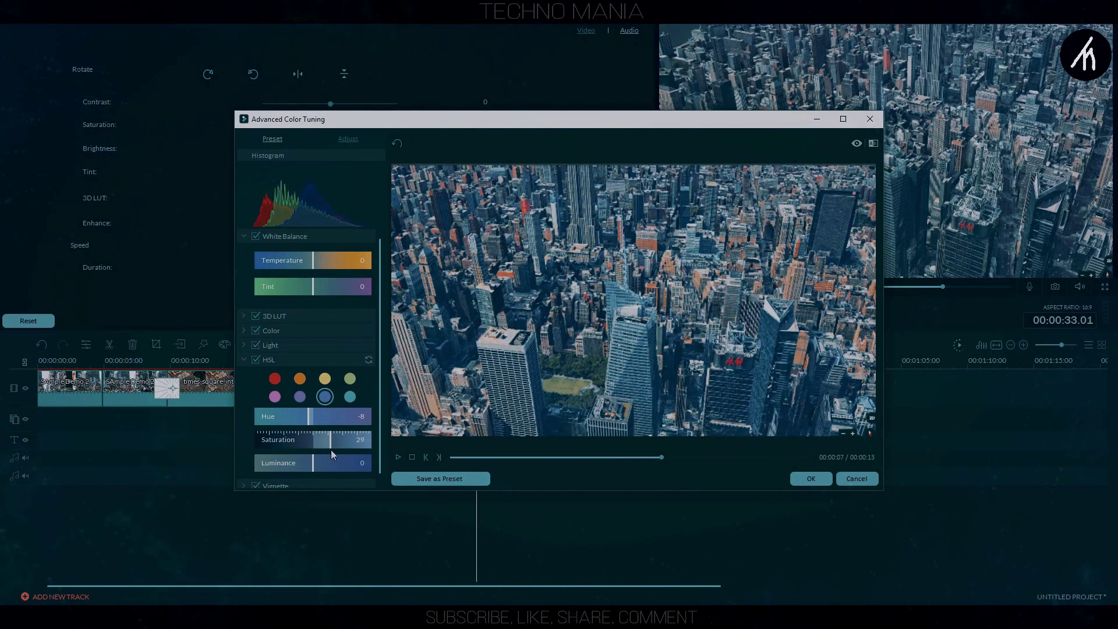
left_click(299, 397)
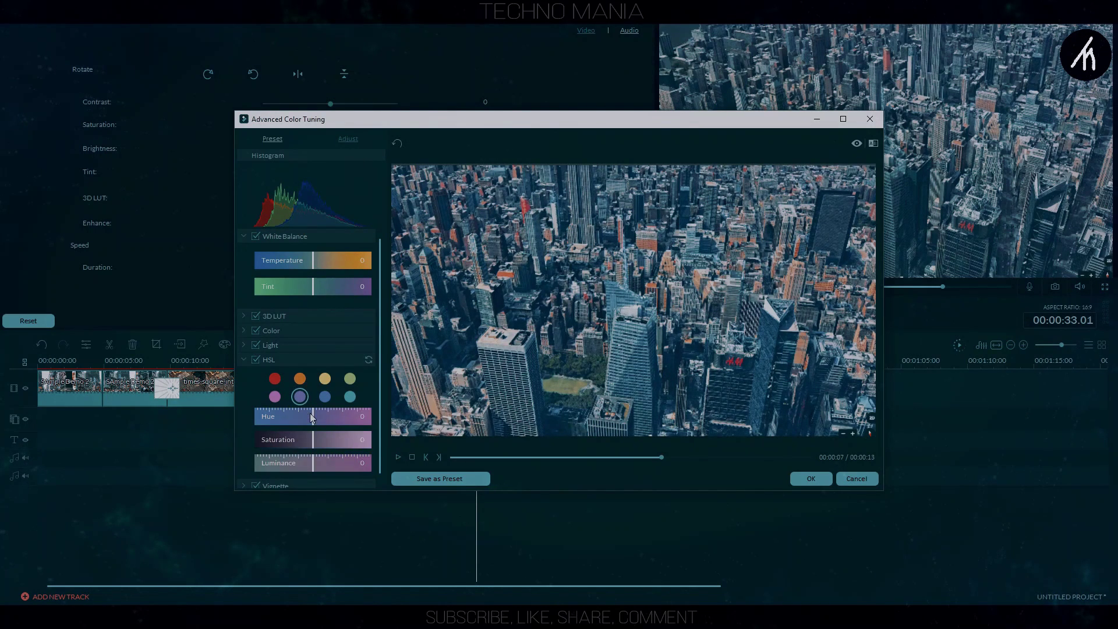
left_click(274, 382)
left_click_drag(312, 433, 241, 458)
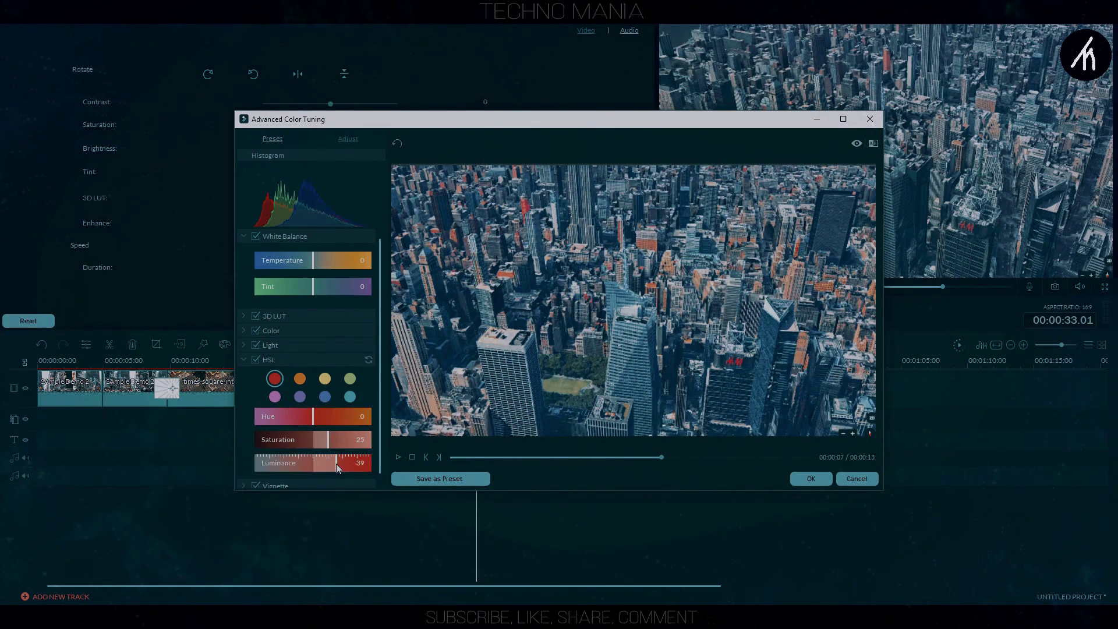
left_click(244, 360)
- With the Boost Color preset selected, save the grade as the custom preset "Mypreset demo" and apply the color tuning
left_click(272, 139)
left_click(275, 283)
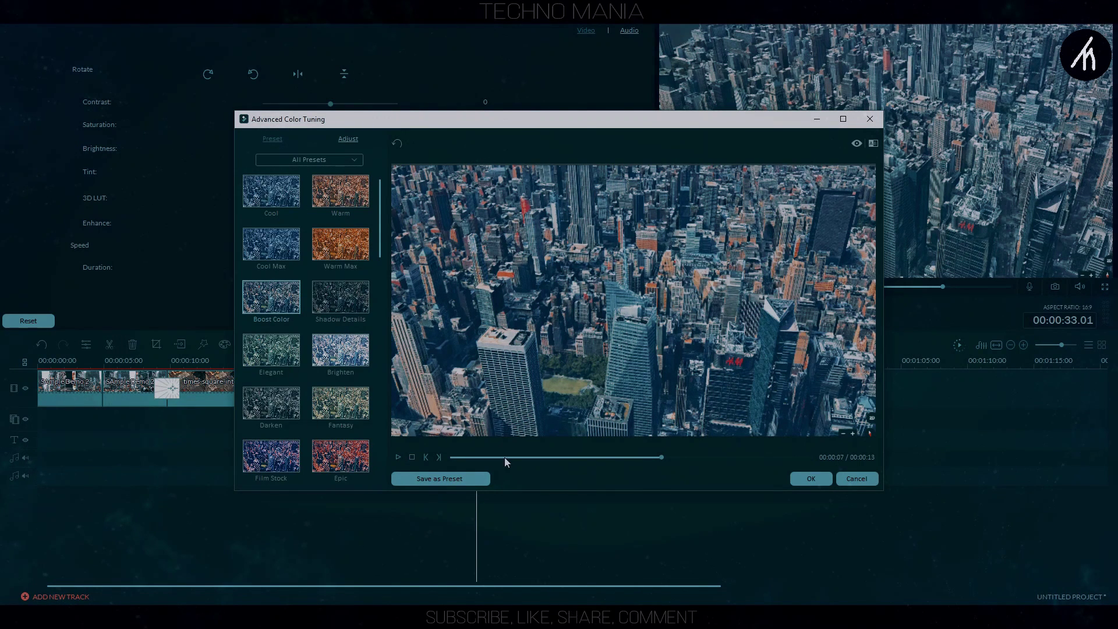
left_click(424, 479)
type("Mypreset d")
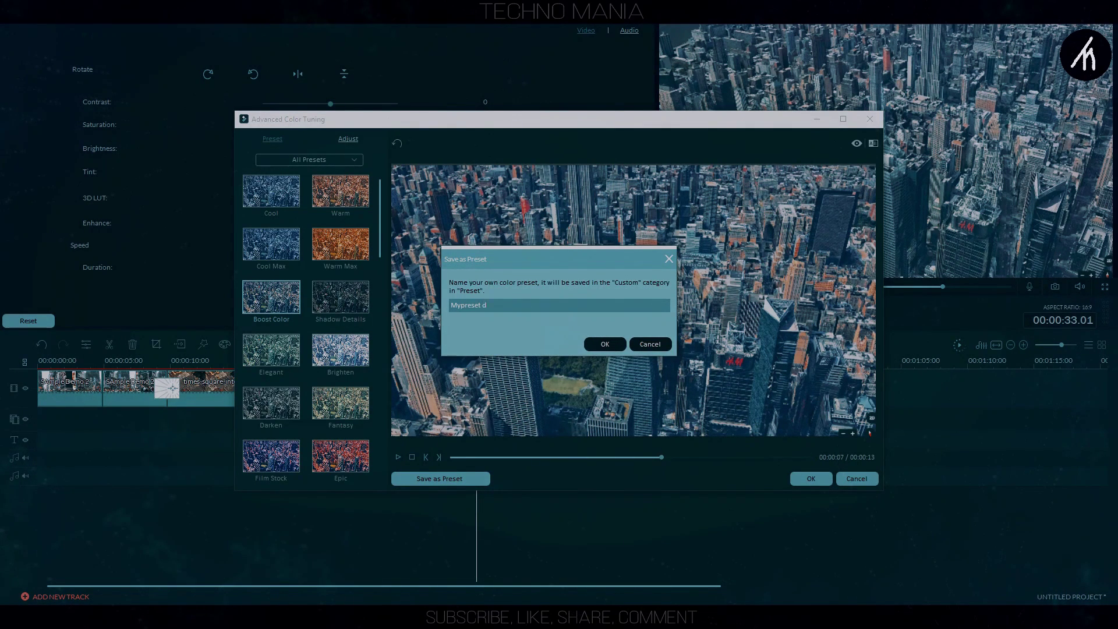
type("emo")
left_click(596, 345)
left_click(802, 482)
mouse_move(476, 366)
left_mouse_down()
mouse_move(541, 367)
mouse_move(456, 370)
left_mouse_up()
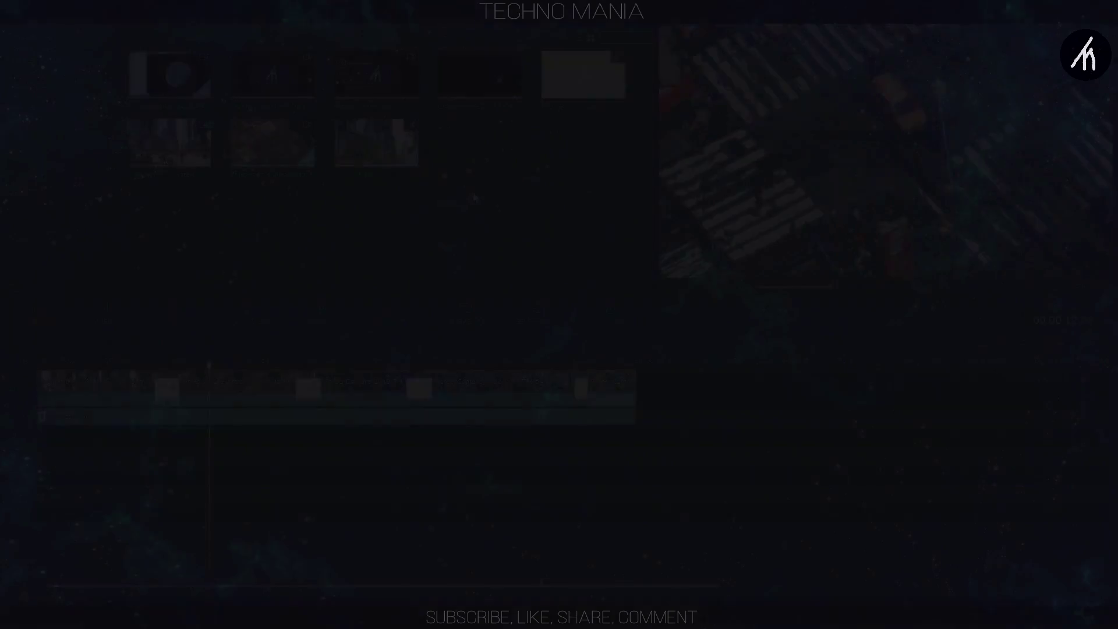
- Place the ES_Lies - Chris Coral music at the start of the audio track and cut off everything past the video's end
left_click(611, 90)
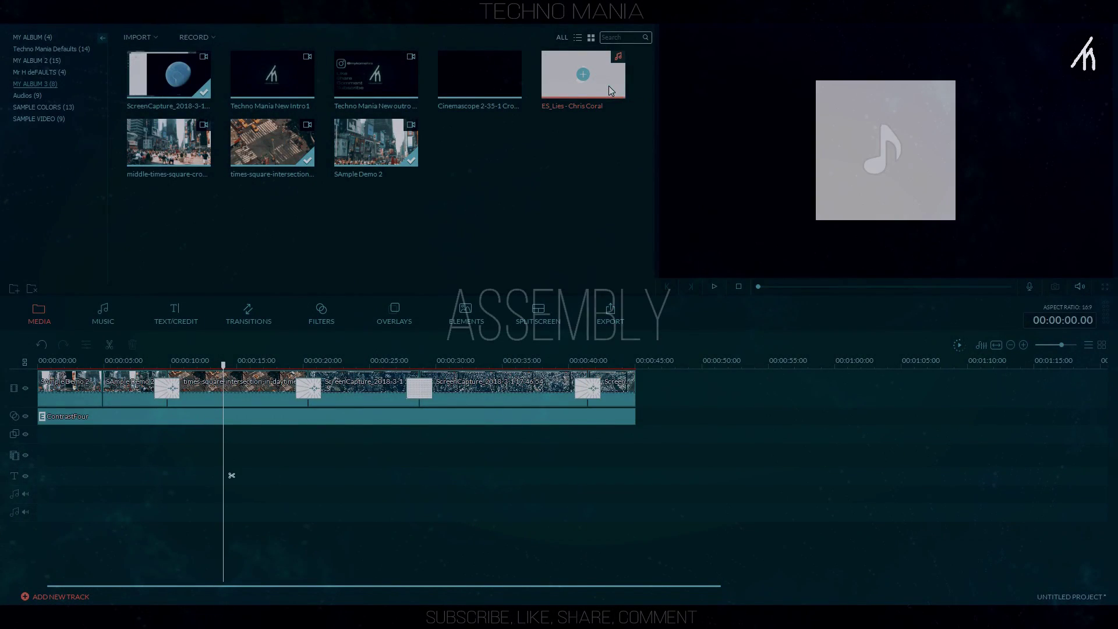
key("space")
left_click_drag(308, 264, 40, 433)
left_click(636, 363)
left_click(643, 476)
key("Delete")
- Open the music clip's audio settings and confirm them
double_click(588, 494)
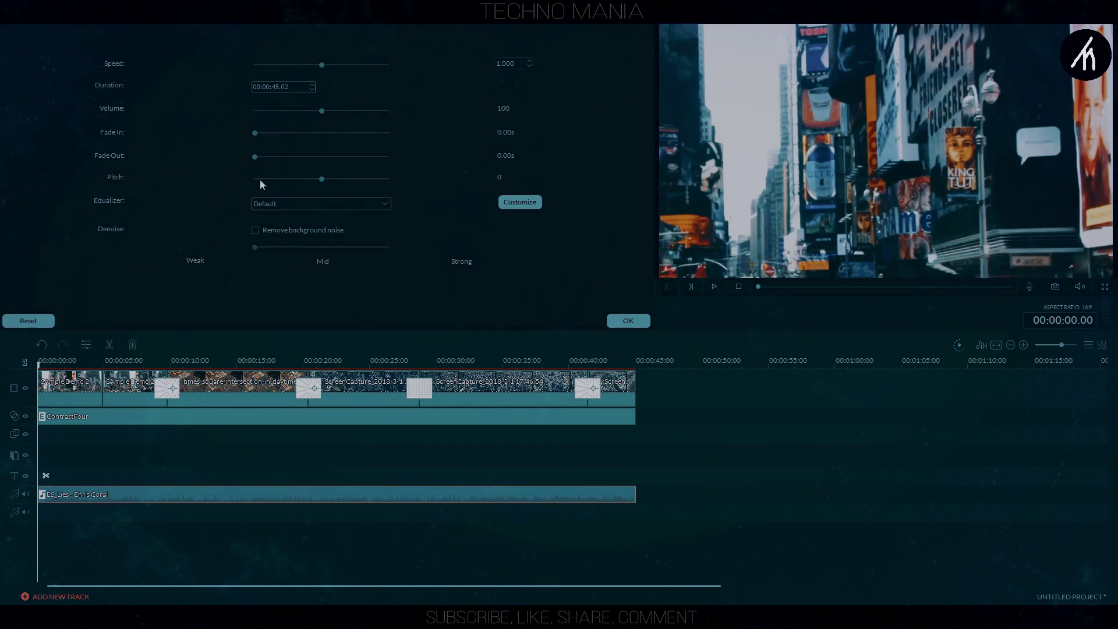
left_click(629, 320)
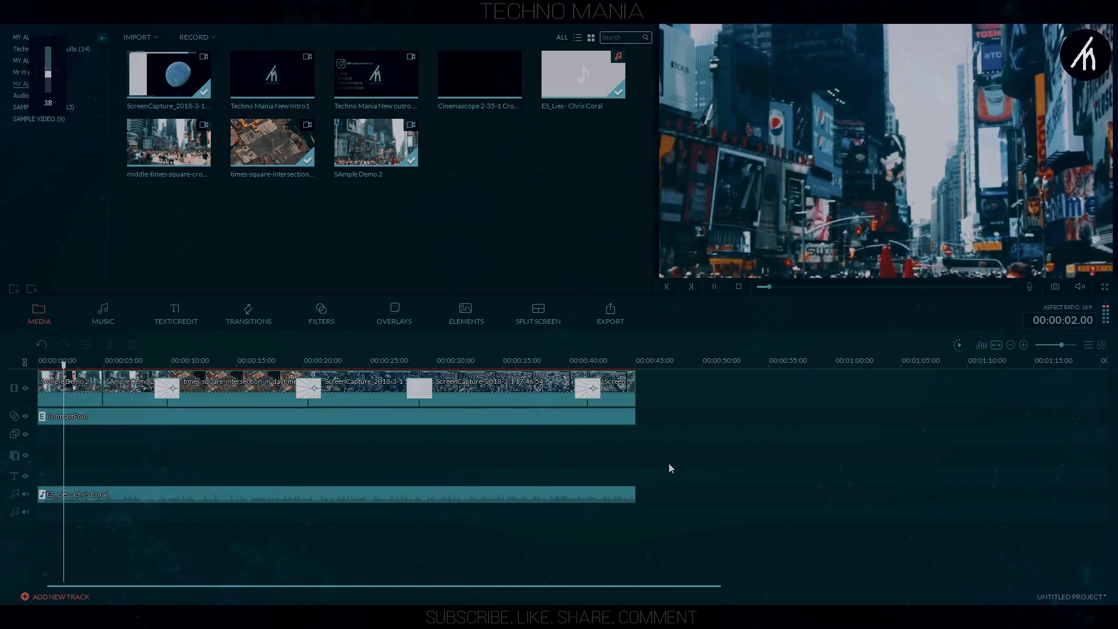
- Overlay the Cinemascope 2-35-1 Croplines across the whole sequence and check it near the end
left_click(372, 362)
left_click_drag(479, 75, 635, 468)
left_click_drag(879, 286, 1002, 285)
- Add the Clouds05 element at about 41 seconds on the first overlay track, with the Cinemascope croplines on the second
left_click(467, 314)
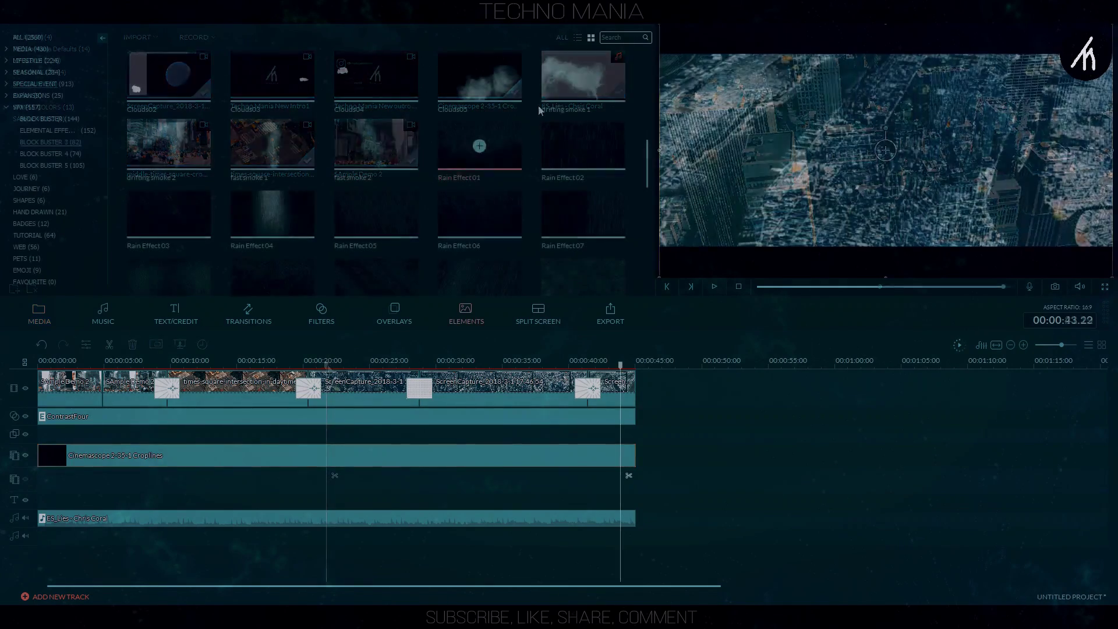
double_click(511, 87)
left_click_drag(512, 87, 358, 486)
left_click(39, 315)
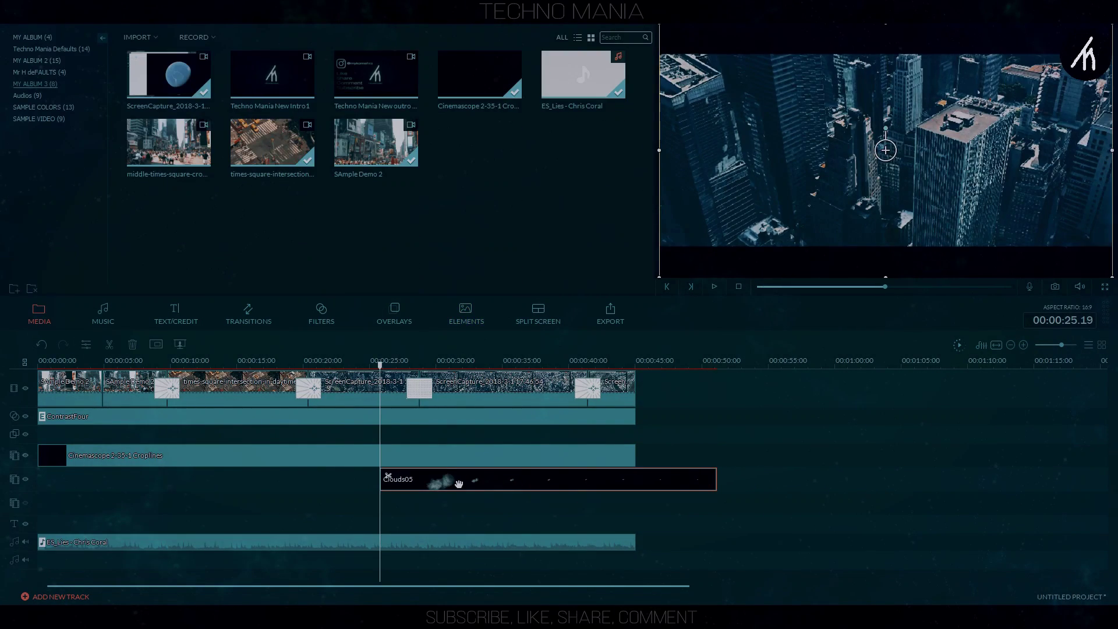
left_click_drag(463, 484, 670, 483)
left_click_drag(589, 479, 590, 455)
- Trim the Clouds05 overlay to end with the video, and resize and reposition it over the aerial city view
right_click(630, 459)
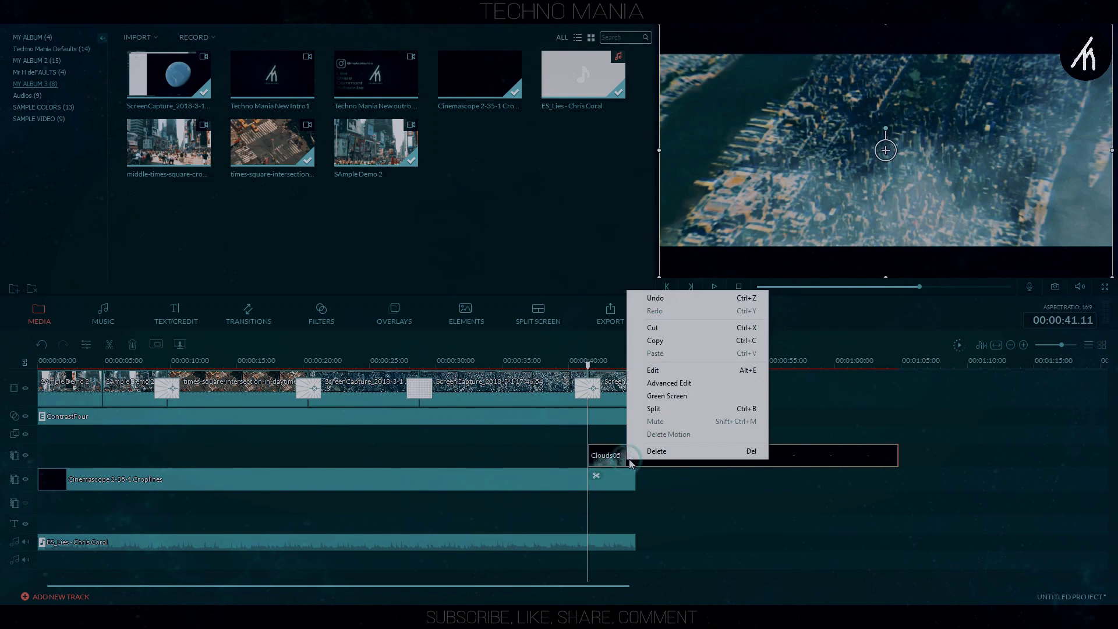
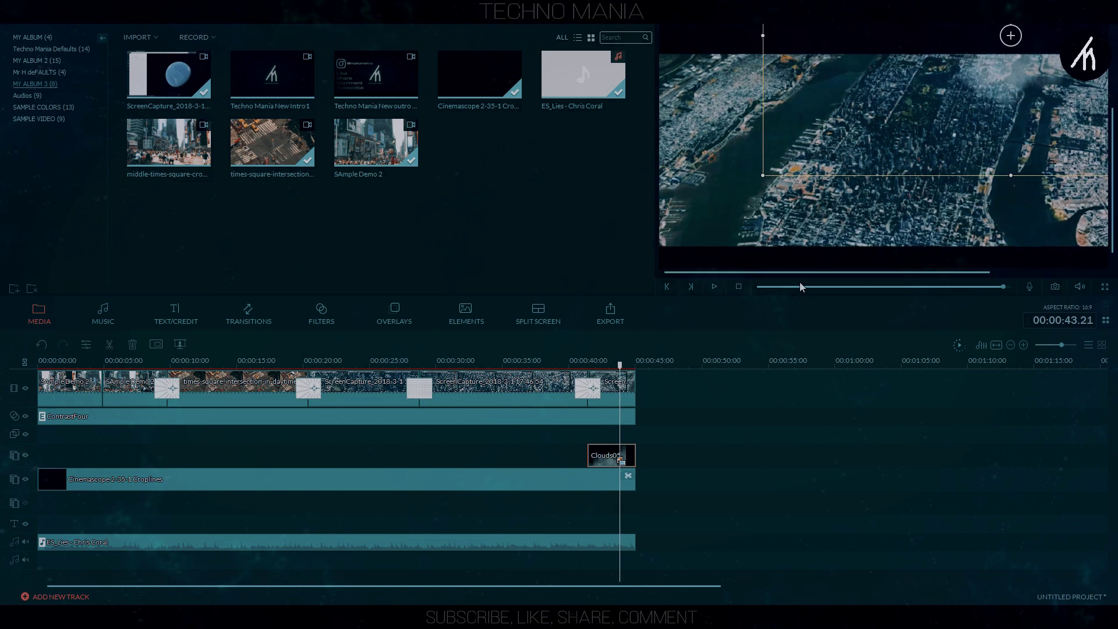
left_click_drag(407, 445, 1069, 71)
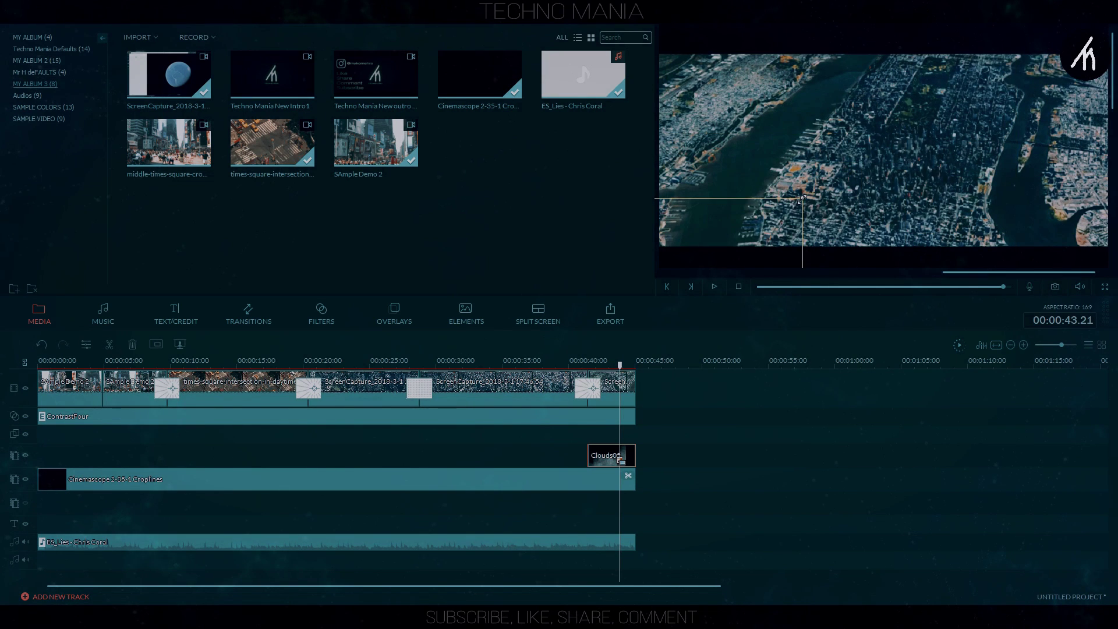
left_click_drag(808, 190, 1036, 67)
left_click_drag(777, 192, 1036, 69)
left_click_drag(783, 195, 877, 142)
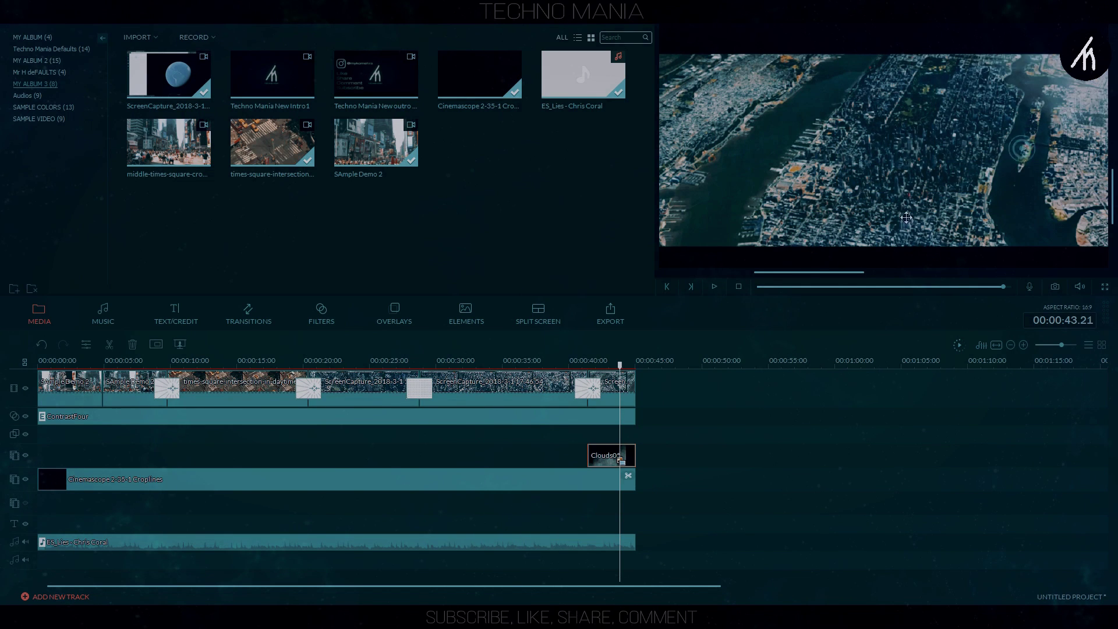
key("space")
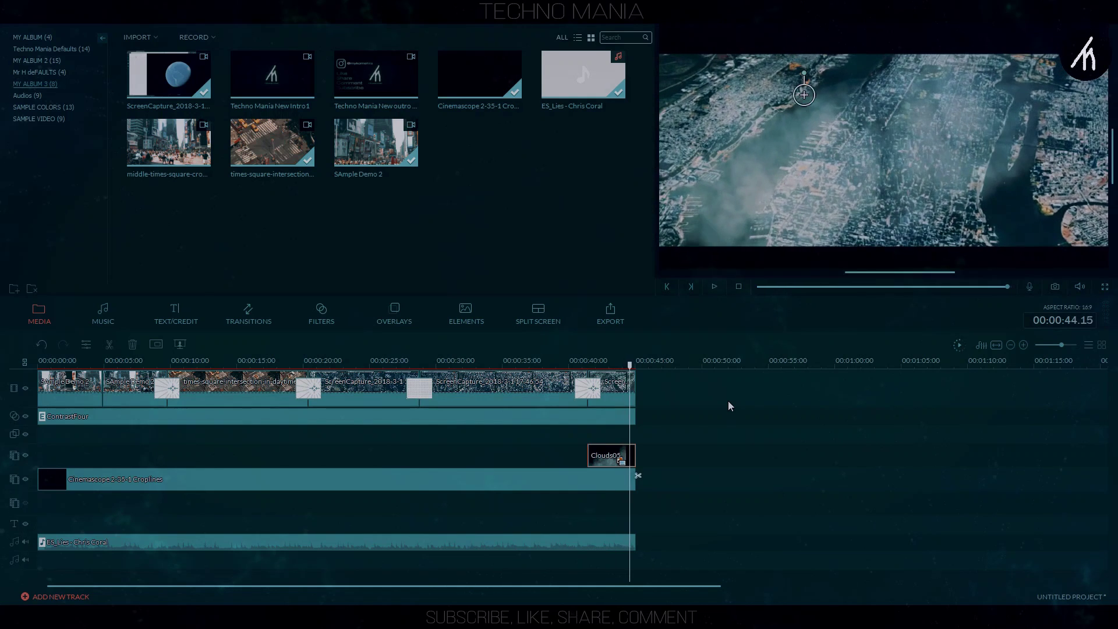
left_click_drag(959, 74, 960, 80)
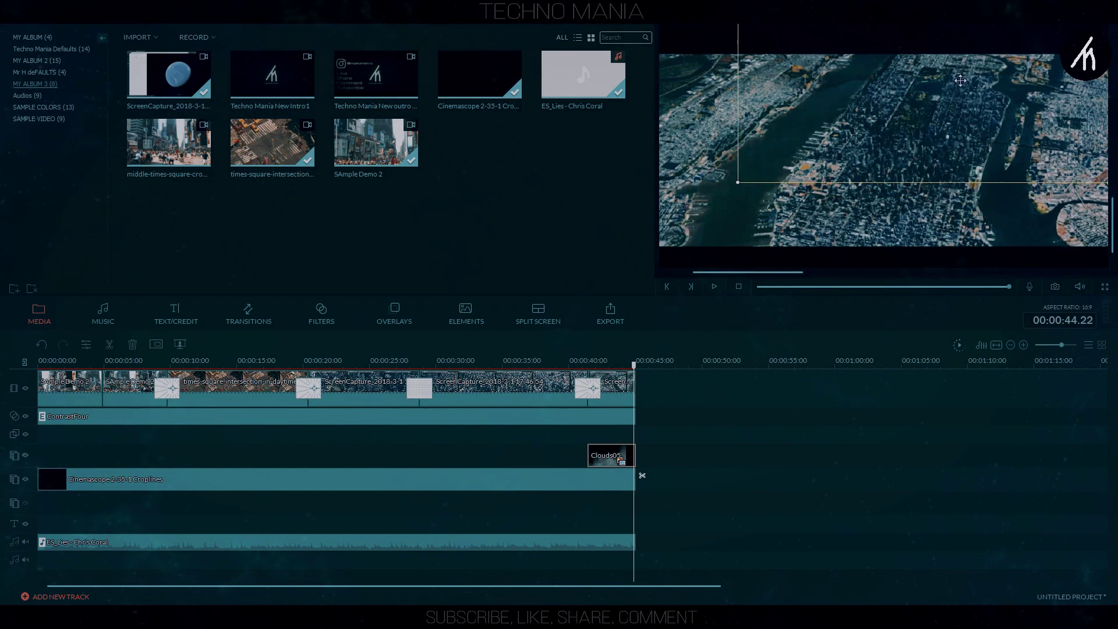
left_click_drag(1064, 104, 1013, 163)
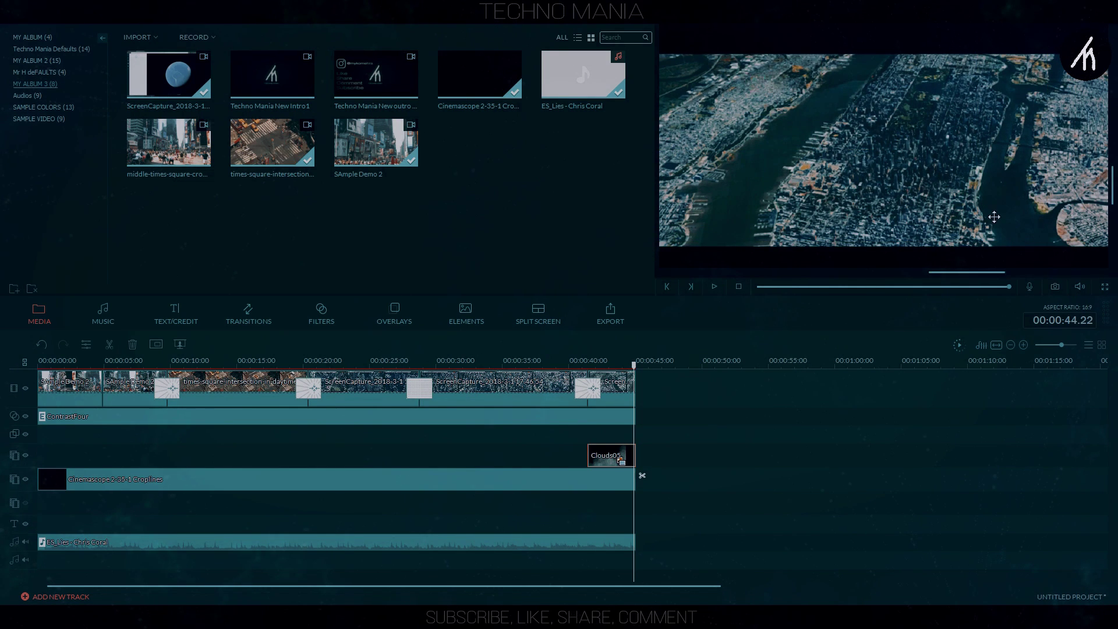
- Play back the cloud section from about 41 seconds
left_click(586, 360)
key("space")
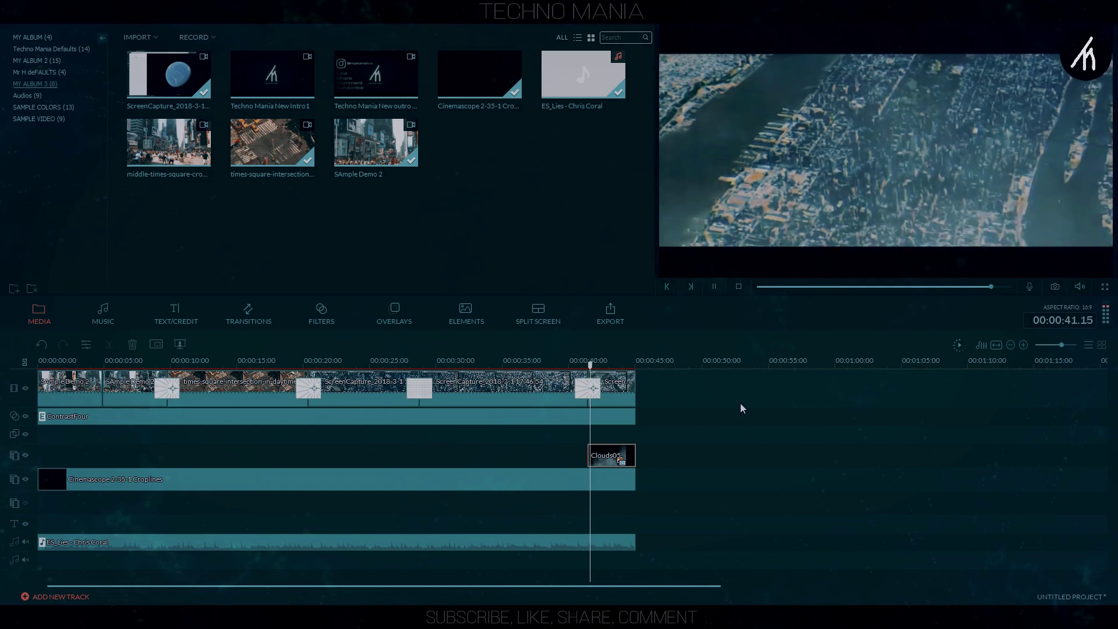
right_click(604, 455)
left_click(716, 487)
- Open the export settings, close them without exporting, and play the sequence from the start
left_click(611, 314)
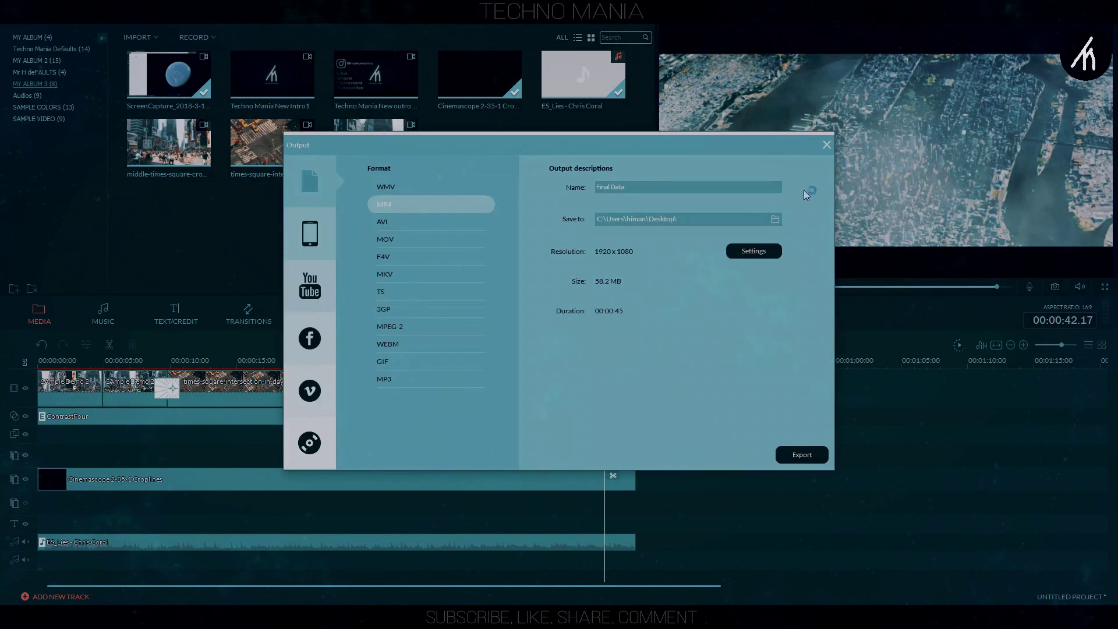
left_click(824, 142)
key("space")
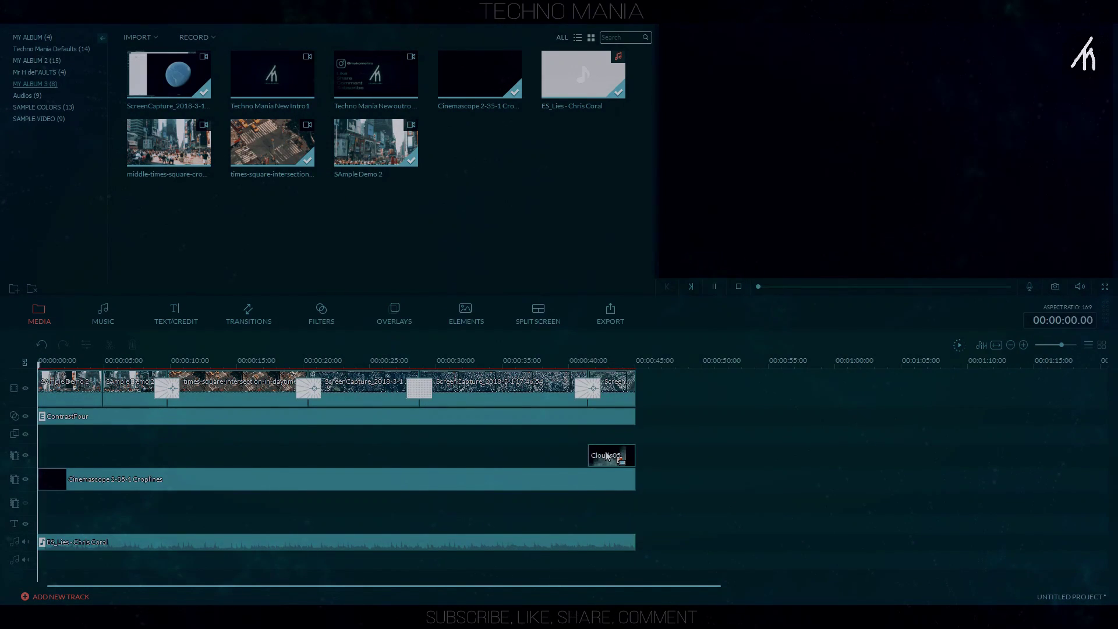
- Add a Fade transition to the end of the last video clip and preview the ending
left_click(610, 387)
left_click(247, 317)
left_click_drag(238, 71, 631, 388)
left_click_drag(711, 367, 774, 367)
left_click(617, 363)
key("space")
- Shorten the Fade transition at the video's end and play back the final seconds
left_click_drag(622, 391, 637, 390)
left_click(594, 364)
key("space")
left_click(1009, 287)
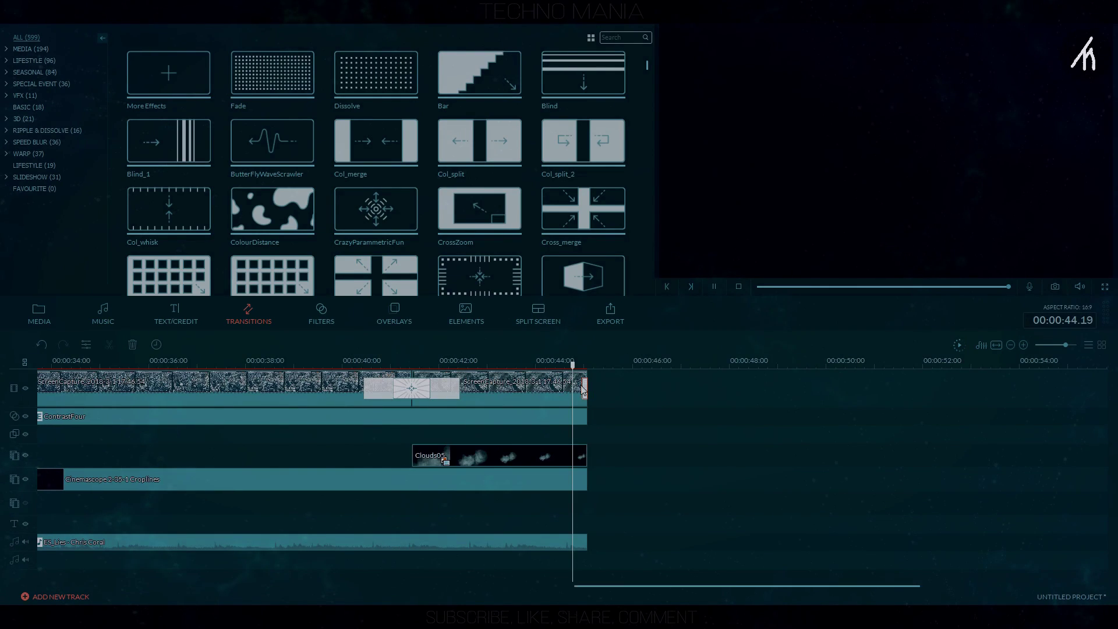